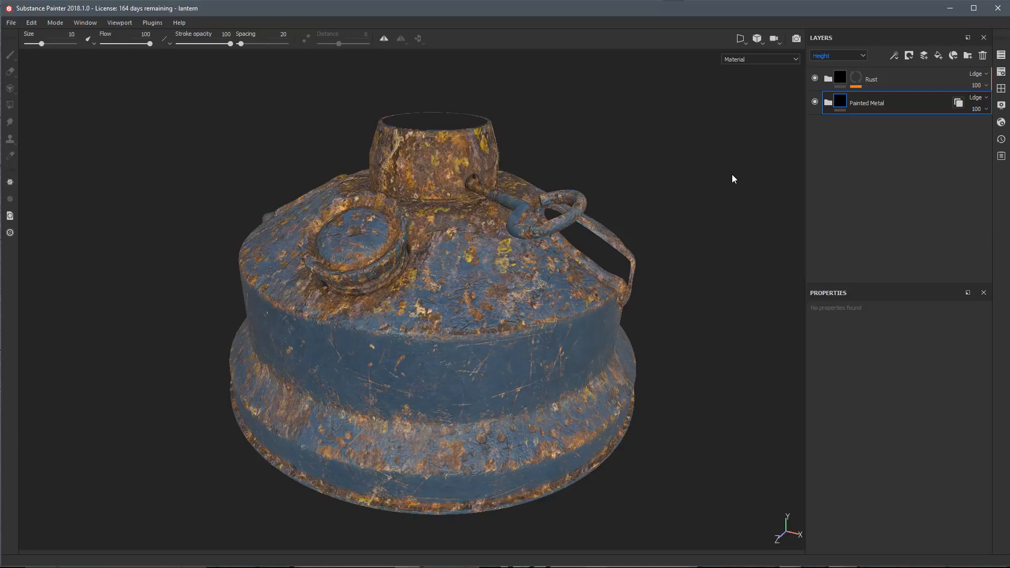
- Add a paint layer above the Painted Metal folder and name it text
{"action": "left_click", "coordinate": [924, 56]}
{"action": "double_click", "coordinate": [854, 103]}
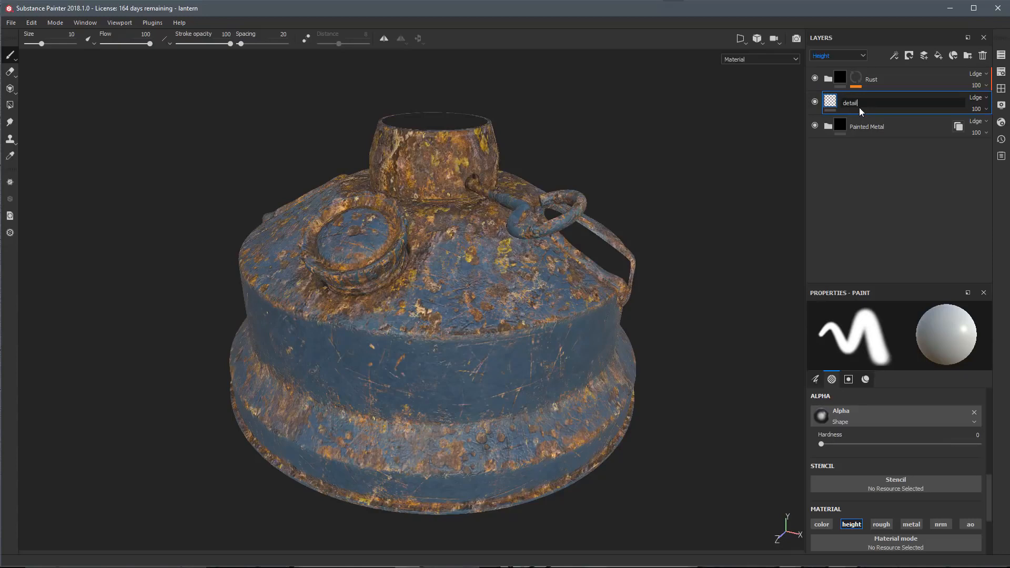
{"action": "type", "text": "text"}
{"action": "key", "text": "Return"}
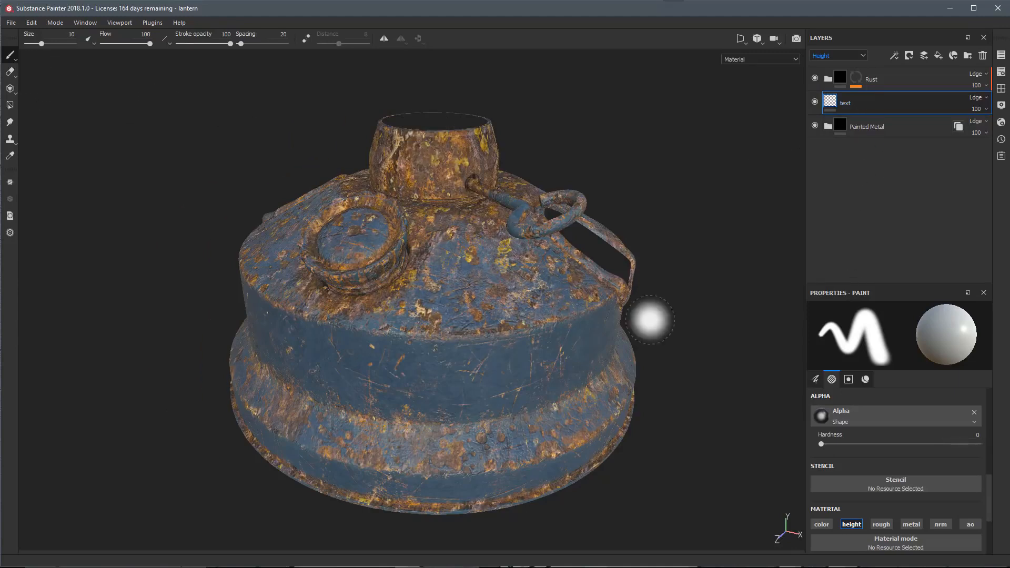
- Set the height value of the text layer's brush material to 1
{"action": "left_click", "coordinate": [865, 380]}
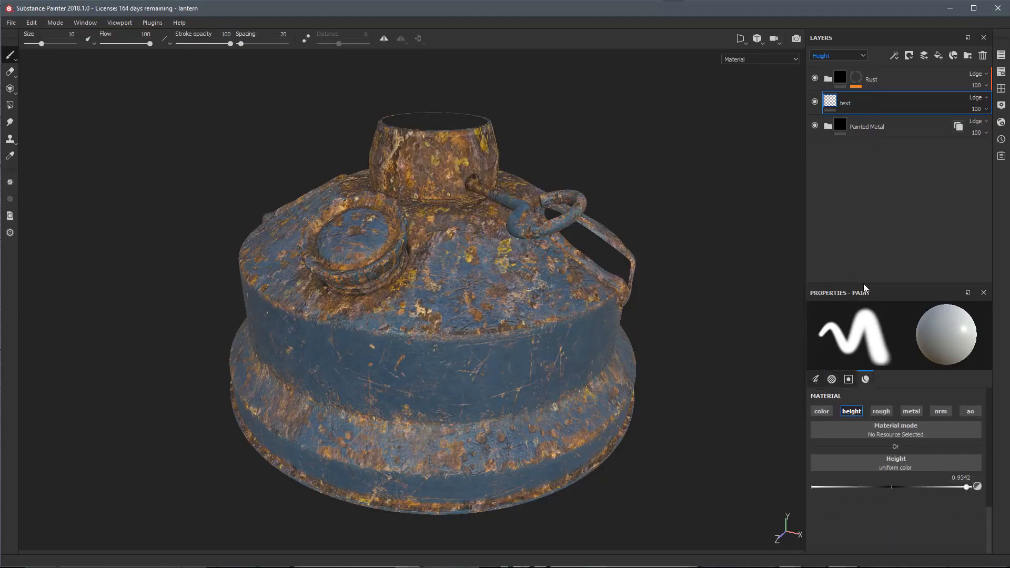
{"action": "left_click_drag", "start_coordinate": [864, 283], "coordinate": [858, 228]}
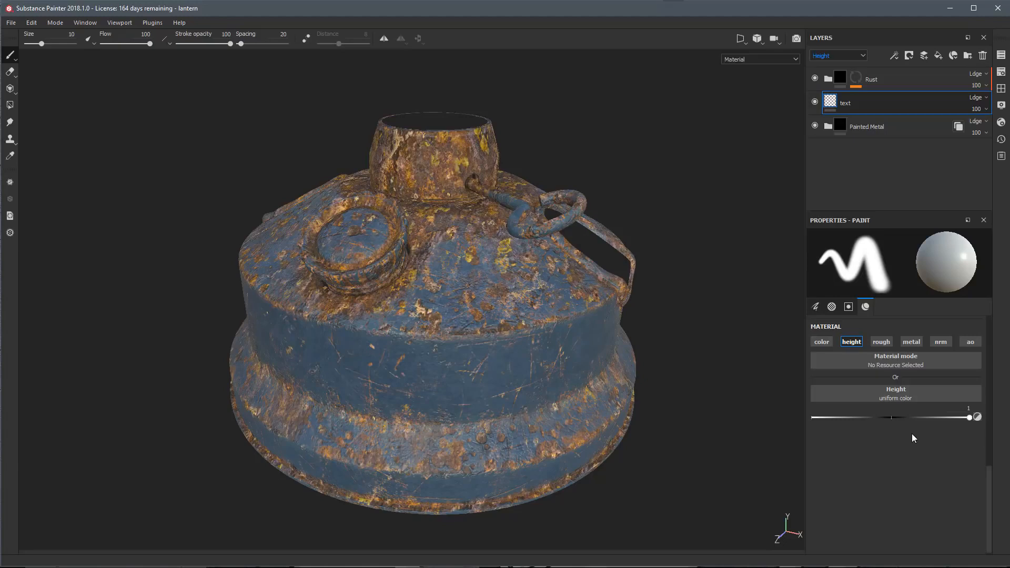
- Choose Font Chathura as the brush alpha
{"action": "left_click", "coordinate": [832, 307]}
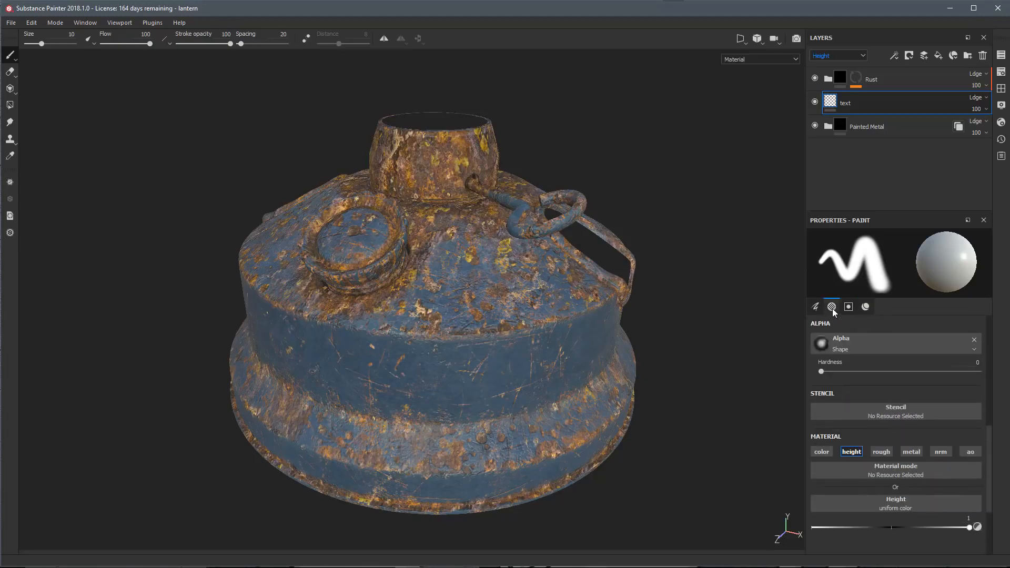
{"action": "left_click", "coordinate": [817, 345]}
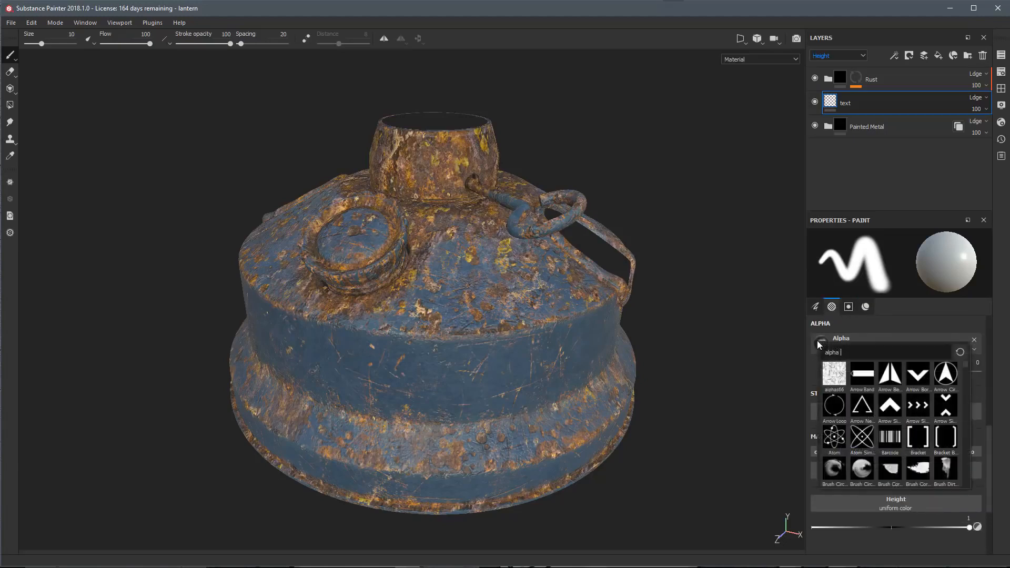
{"action": "scroll", "coordinate": [883, 394], "scroll_direction": "down", "scroll_amount": 8}
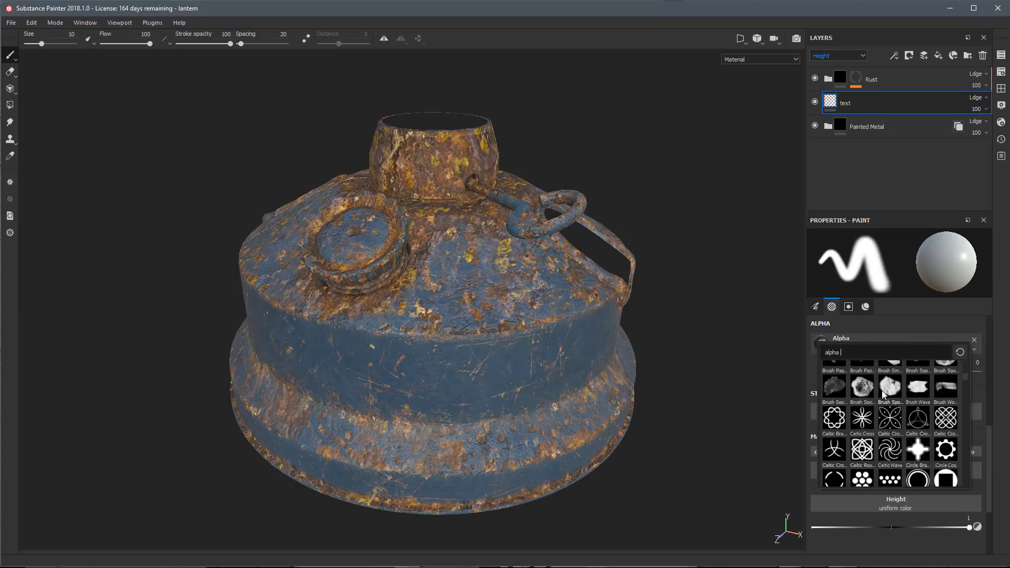
{"action": "scroll", "coordinate": [883, 395], "scroll_direction": "down", "scroll_amount": 10}
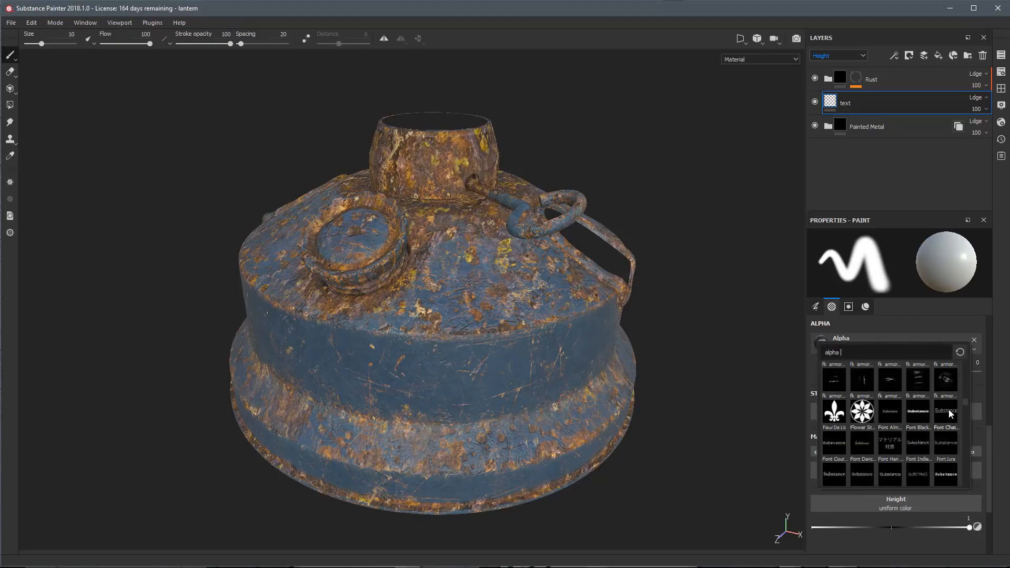
{"action": "mouse_move", "coordinate": [942, 408]}
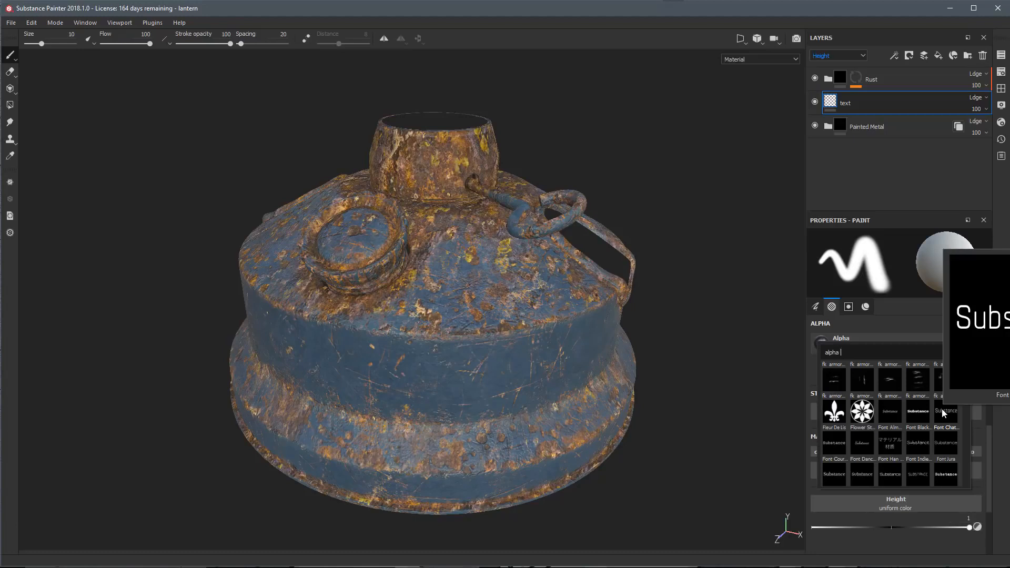
{"action": "left_click", "coordinate": [941, 409]}
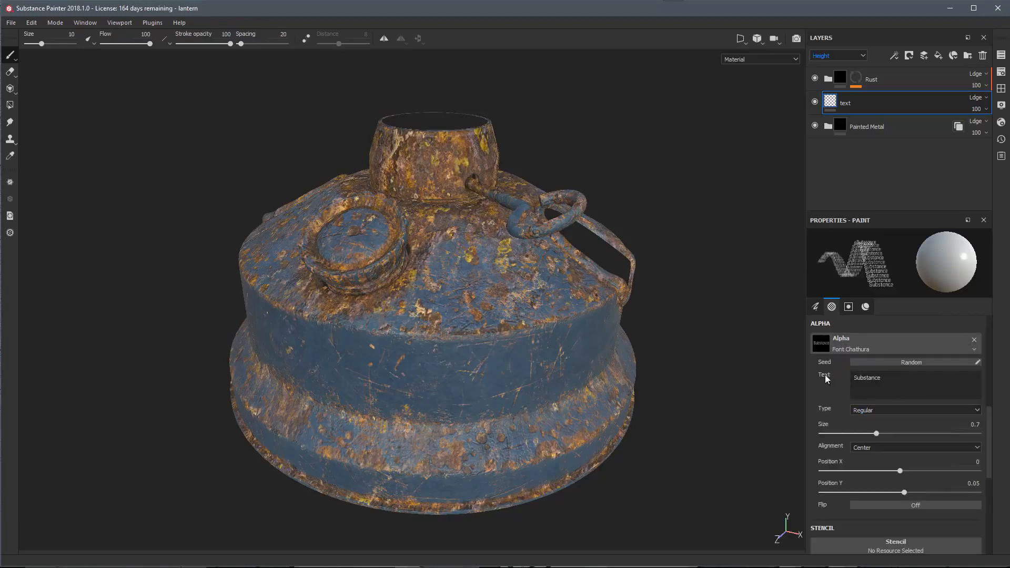
- Set the font alpha's text to Allegorithmic and its text size to 0.4
{"action": "left_click_drag", "start_coordinate": [895, 379], "coordinate": [823, 378]}
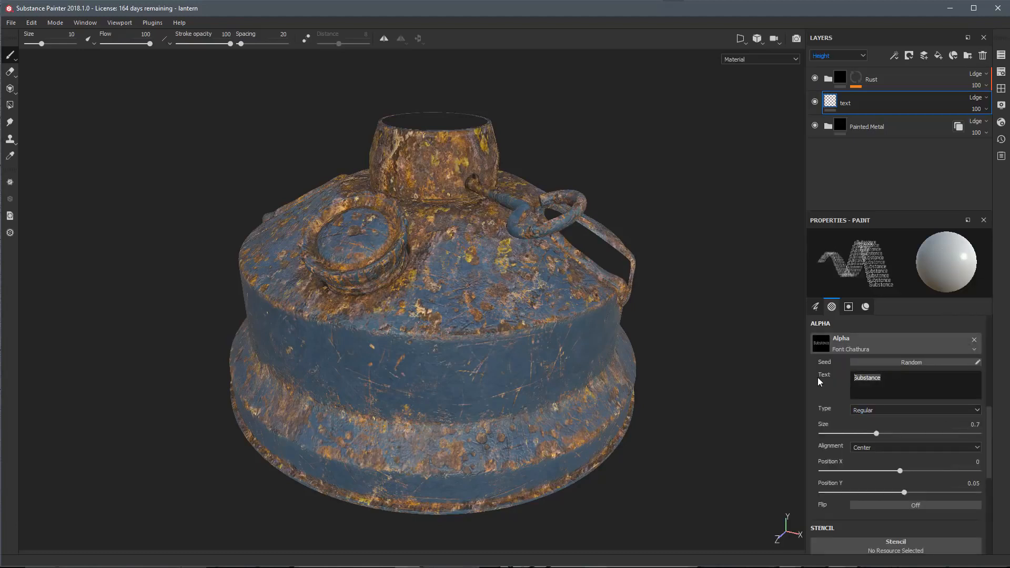
{"action": "type", "text": "Allegor"}
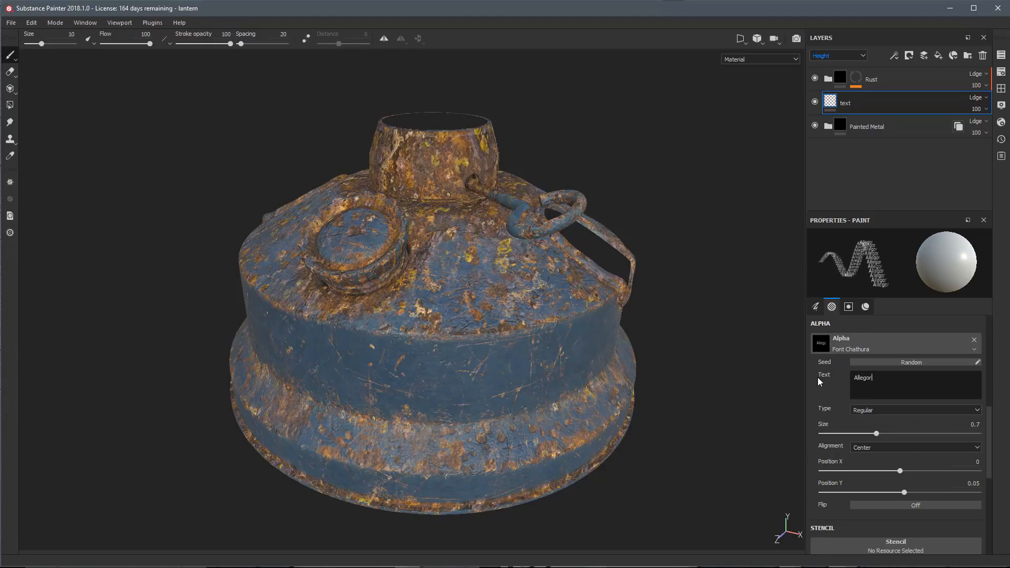
{"action": "type", "text": "ithmic"}
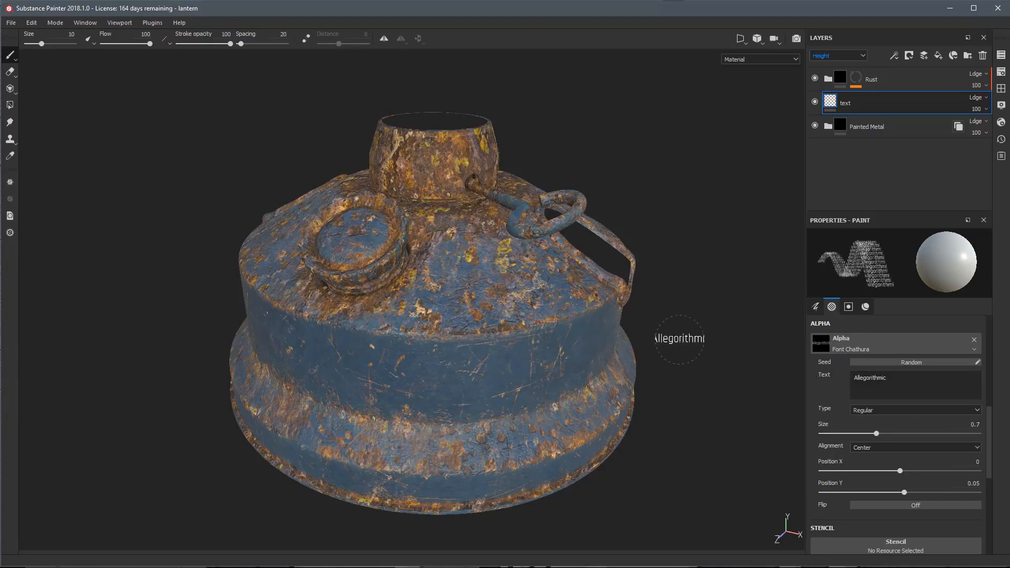
{"action": "scroll", "coordinate": [503, 304], "scroll_direction": "up", "scroll_amount": 2}
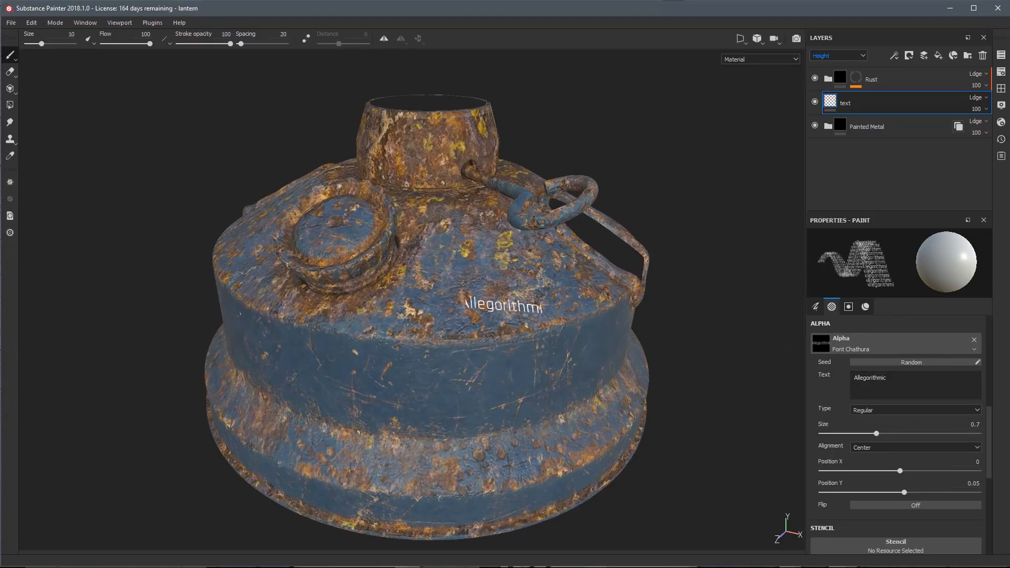
{"action": "scroll", "coordinate": [502, 304], "scroll_direction": "up", "scroll_amount": 1}
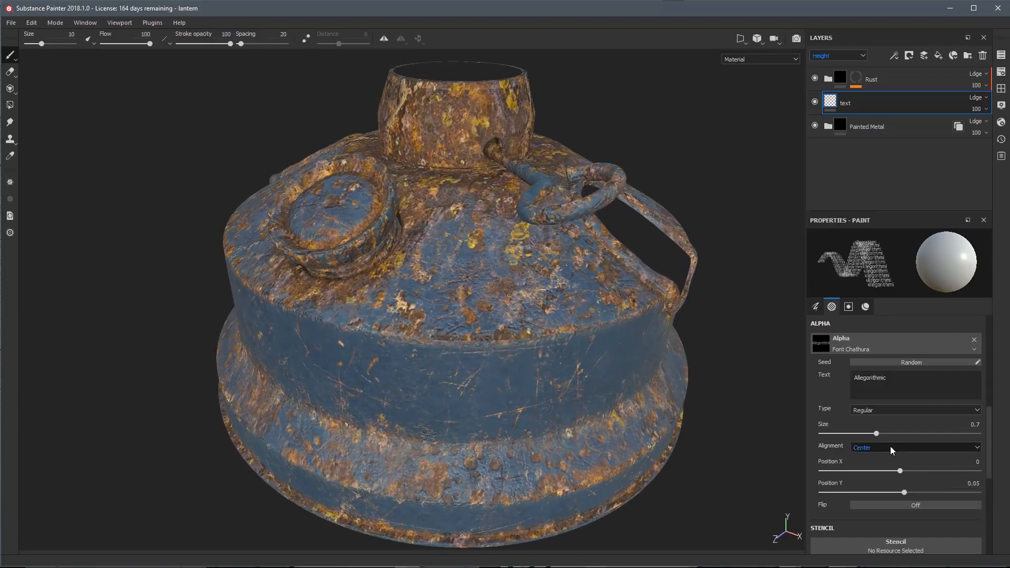
{"action": "left_click_drag", "start_coordinate": [876, 434], "coordinate": [852, 434]}
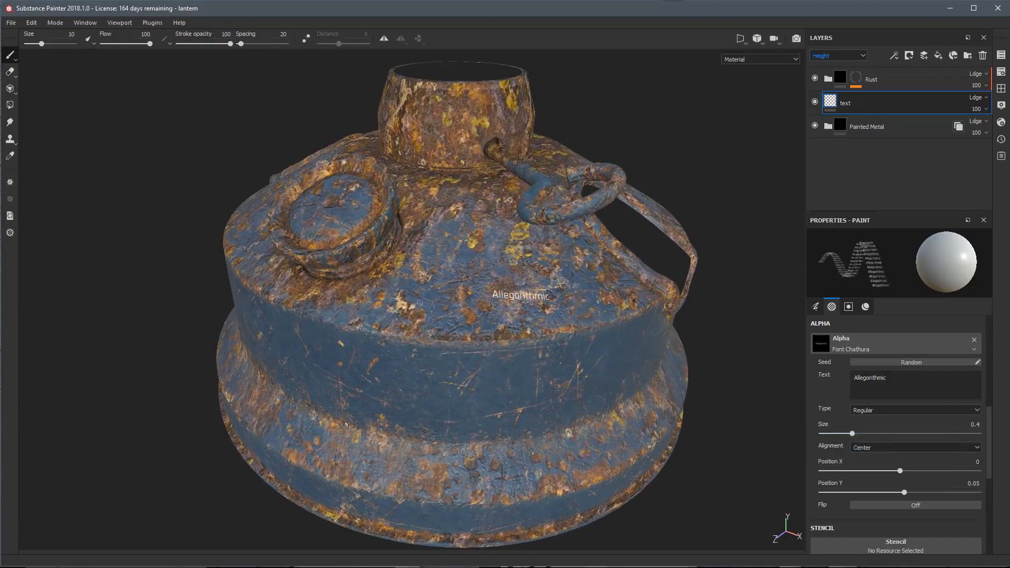
{"action": "scroll", "coordinate": [485, 286], "scroll_direction": "up", "scroll_amount": 1}
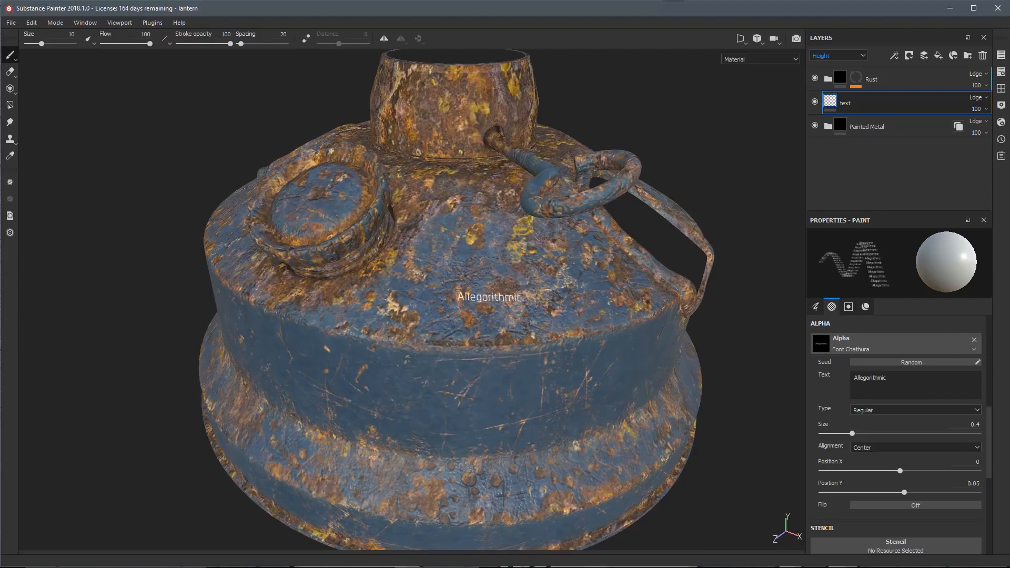
- Try stamping the text on the lantern's sloped top with a brush size of about 43, and undo the stamp
{"action": "right_click_drag", "start_coordinate": [483, 287], "coordinate": [531, 286], "text": "ctrl"}
{"action": "scroll", "coordinate": [476, 279], "scroll_direction": "down", "scroll_amount": 1}
{"action": "left_click_drag", "start_coordinate": [476, 277], "coordinate": [497, 293], "text": "alt"}
{"action": "left_click", "coordinate": [498, 294]}
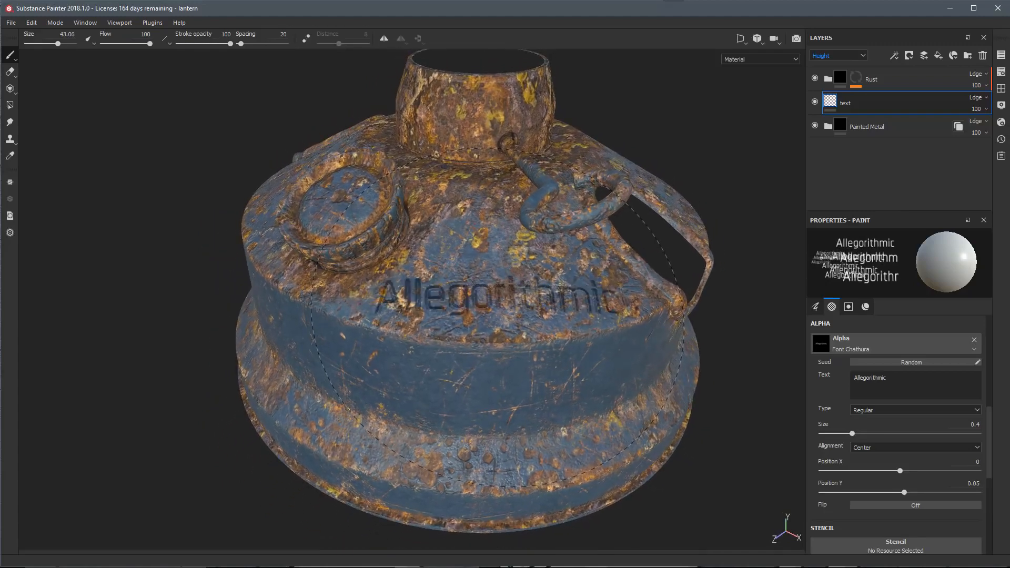
{"action": "left_click_drag", "start_coordinate": [575, 383], "coordinate": [564, 385], "text": "alt"}
{"action": "right_click_drag", "start_coordinate": [565, 384], "coordinate": [505, 407], "text": "alt"}
{"action": "mouse_move", "coordinate": [505, 407]}
{"action": "left_mouse_down", "text": "alt"}
{"action": "mouse_move", "coordinate": [535, 411]}
{"action": "mouse_move", "coordinate": [607, 385]}
{"action": "mouse_move", "coordinate": [507, 396]}
{"action": "left_mouse_up", "text": "alt"}
{"action": "key", "text": "ctrl+z"}
{"action": "mouse_move", "coordinate": [535, 392]}
{"action": "right_mouse_down", "text": "alt"}
{"action": "mouse_move", "coordinate": [523, 329]}
{"action": "mouse_move", "coordinate": [484, 329]}
{"action": "mouse_move", "coordinate": [550, 321]}
{"action": "right_mouse_up", "text": "alt"}
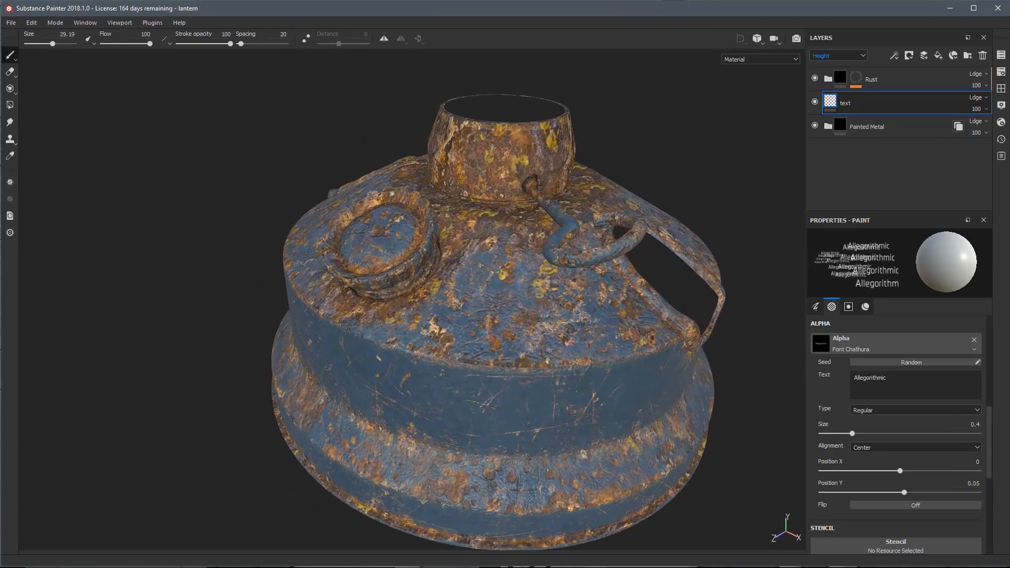
- Set the alpha's text size to 0.56 and stamp Allegorithmic on the lantern's sloped top at brush size 24.24
{"action": "left_click_drag", "start_coordinate": [853, 433], "coordinate": [864, 436]}
{"action": "scroll", "coordinate": [528, 331], "scroll_direction": "up", "scroll_amount": 1}
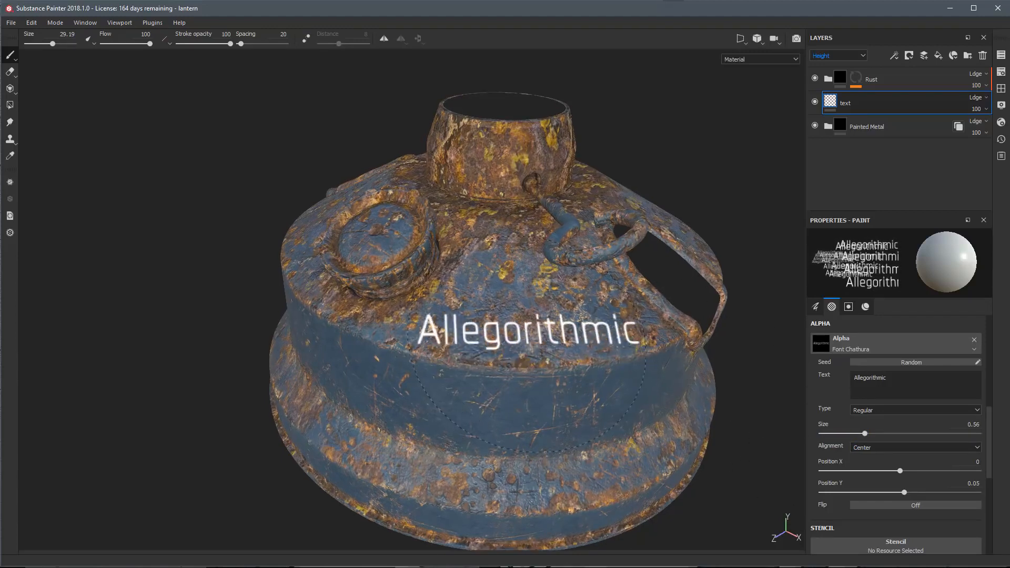
{"action": "left_click_drag", "start_coordinate": [528, 342], "coordinate": [522, 344], "text": "alt"}
{"action": "mouse_move", "coordinate": [541, 330]}
{"action": "right_mouse_down", "text": "ctrl"}
{"action": "mouse_move", "coordinate": [520, 330]}
{"action": "mouse_move", "coordinate": [530, 329]}
{"action": "right_mouse_up", "text": "ctrl"}
{"action": "left_click_drag", "start_coordinate": [532, 328], "coordinate": [532, 319], "text": "ctrl"}
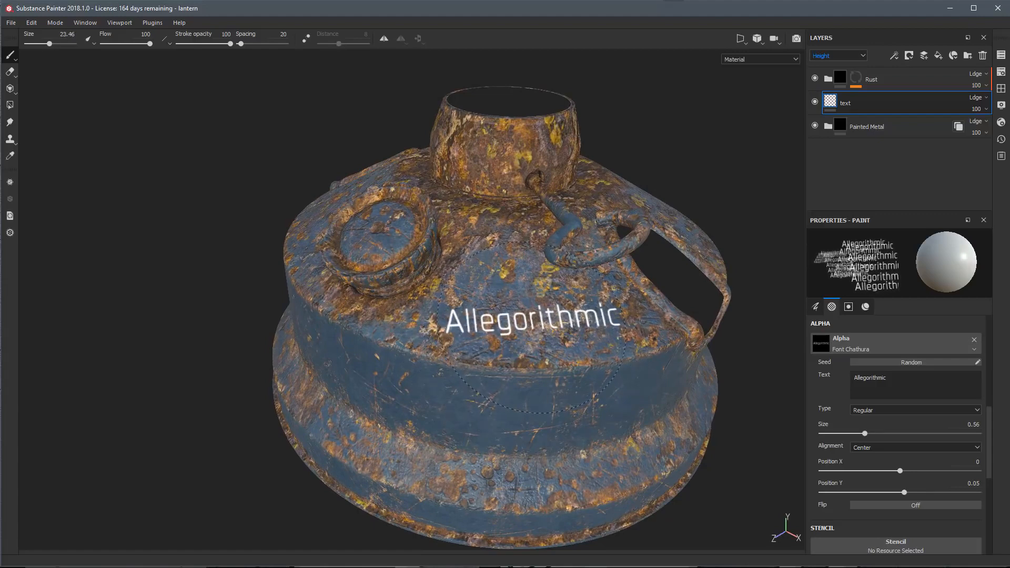
{"action": "right_click_drag", "start_coordinate": [532, 319], "coordinate": [535, 320], "text": "ctrl"}
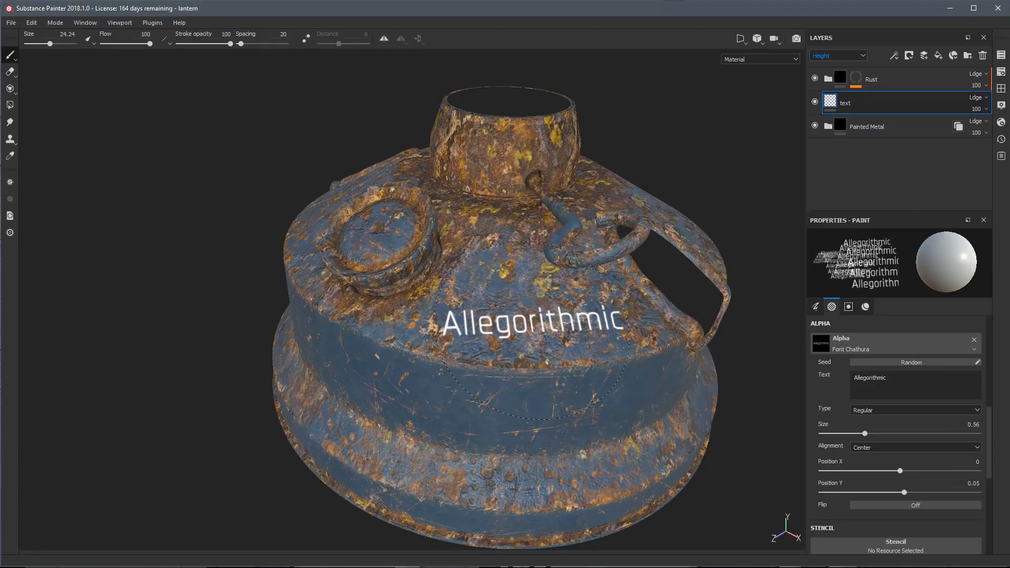
{"action": "left_click", "coordinate": [532, 320]}
- Examine the stamped text on the sloped top from several angles
{"action": "mouse_move", "coordinate": [609, 428]}
{"action": "left_mouse_down", "text": "alt"}
{"action": "mouse_move", "coordinate": [515, 418]}
{"action": "mouse_move", "coordinate": [568, 415]}
{"action": "left_mouse_up", "text": "alt"}
{"action": "right_click_drag", "start_coordinate": [569, 416], "coordinate": [474, 406], "text": "alt"}
{"action": "mouse_move", "coordinate": [474, 406]}
{"action": "left_mouse_down", "text": "alt"}
{"action": "mouse_move", "coordinate": [505, 402]}
{"action": "mouse_move", "coordinate": [452, 400]}
{"action": "left_mouse_up", "text": "alt"}
{"action": "right_click_drag", "start_coordinate": [528, 400], "coordinate": [629, 432], "text": "alt"}
{"action": "middle_click_drag", "start_coordinate": [626, 425], "coordinate": [573, 397], "text": "alt"}
{"action": "right_click_drag", "start_coordinate": [568, 389], "coordinate": [584, 402], "text": "alt"}
{"action": "right_click_drag", "start_coordinate": [640, 305], "coordinate": [559, 322], "text": "alt"}
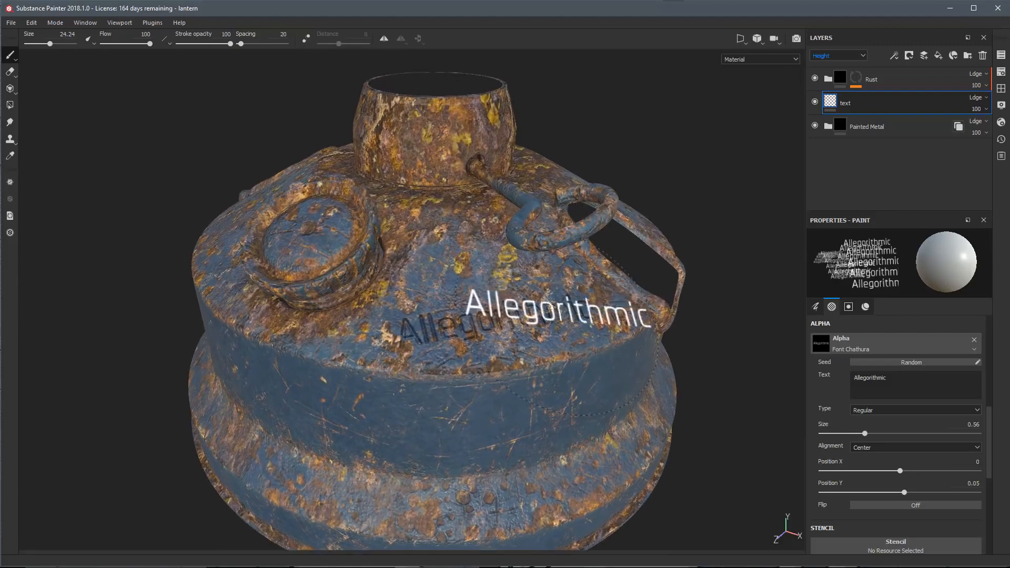
{"action": "left_click_drag", "start_coordinate": [559, 319], "coordinate": [565, 347], "text": "alt"}
- Reduce the brush size to 16.04
{"action": "key", "text": "bracketleft"}
{"action": "key", "text": "bracketleft"}
{"action": "key", "text": "bracketleft"}
{"action": "key", "text": "bracketleft"}
{"action": "key", "text": "bracketleft"}
{"action": "key", "text": "bracketleft"}
{"action": "key", "text": "bracketleft"}
{"action": "key", "text": "bracketleft"}
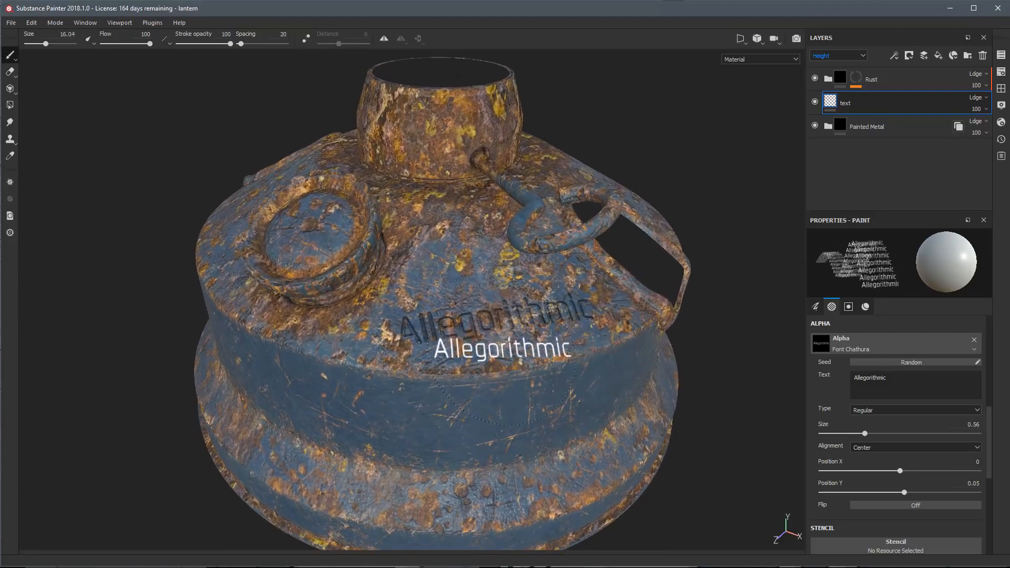
- Add a Blur filter to the text layer and set its blur intensity to 0.36
{"action": "left_click", "coordinate": [896, 56]}
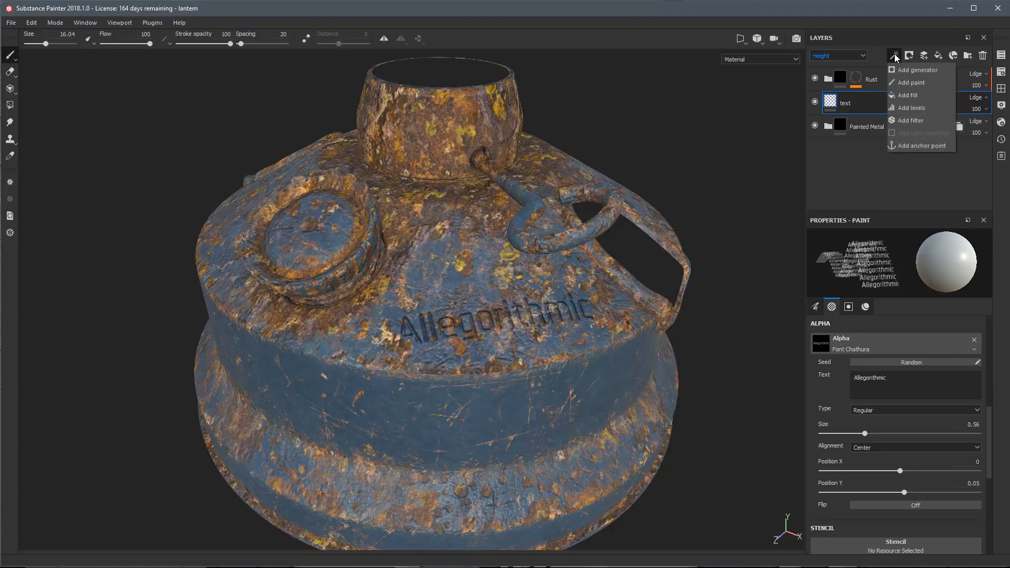
{"action": "left_click", "coordinate": [904, 122]}
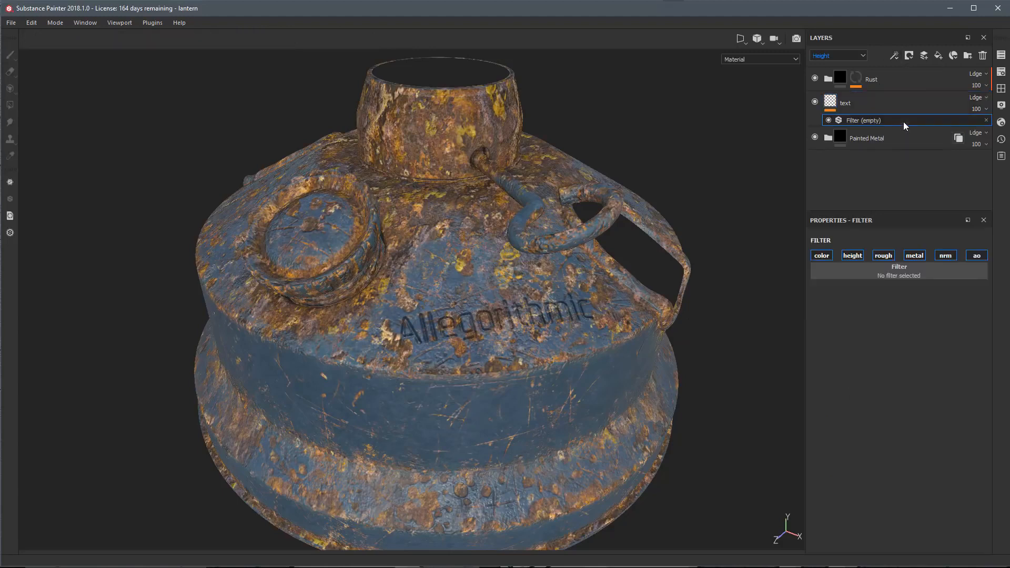
{"action": "left_click", "coordinate": [821, 267]}
{"action": "left_click", "coordinate": [914, 299]}
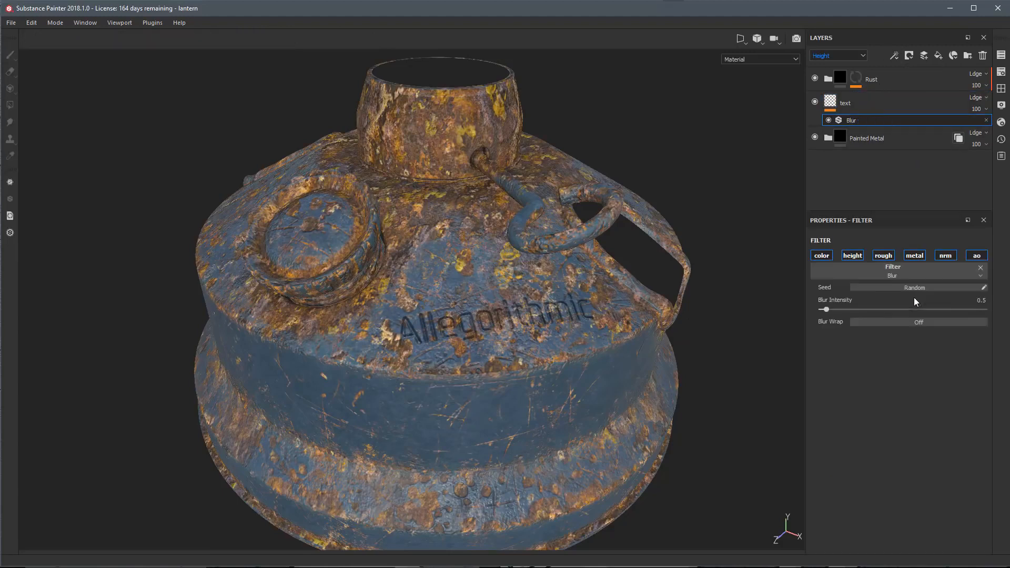
{"action": "scroll", "coordinate": [476, 311], "scroll_direction": "up", "scroll_amount": 3}
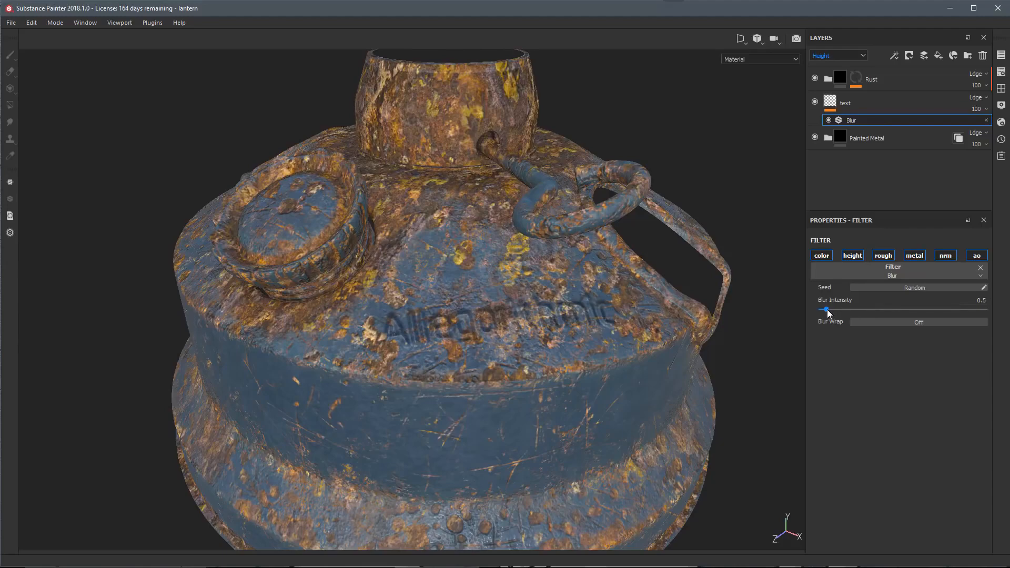
{"action": "left_click_drag", "start_coordinate": [827, 310], "coordinate": [825, 310]}
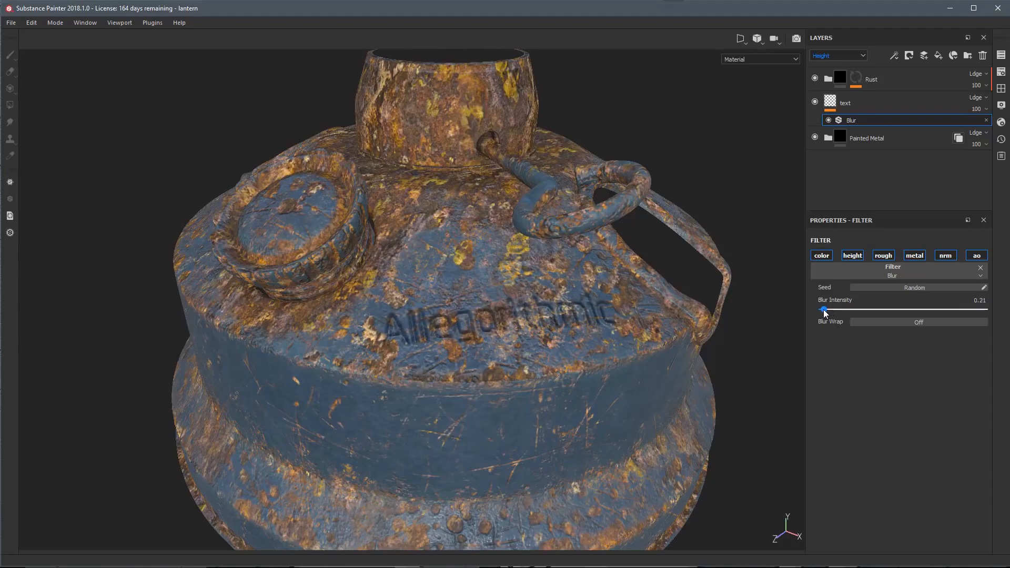
- Inspect the blurred text on the lantern, both in the material view and in the ambient occlusion channel
{"action": "right_click_drag", "start_coordinate": [593, 379], "coordinate": [526, 321], "text": "alt"}
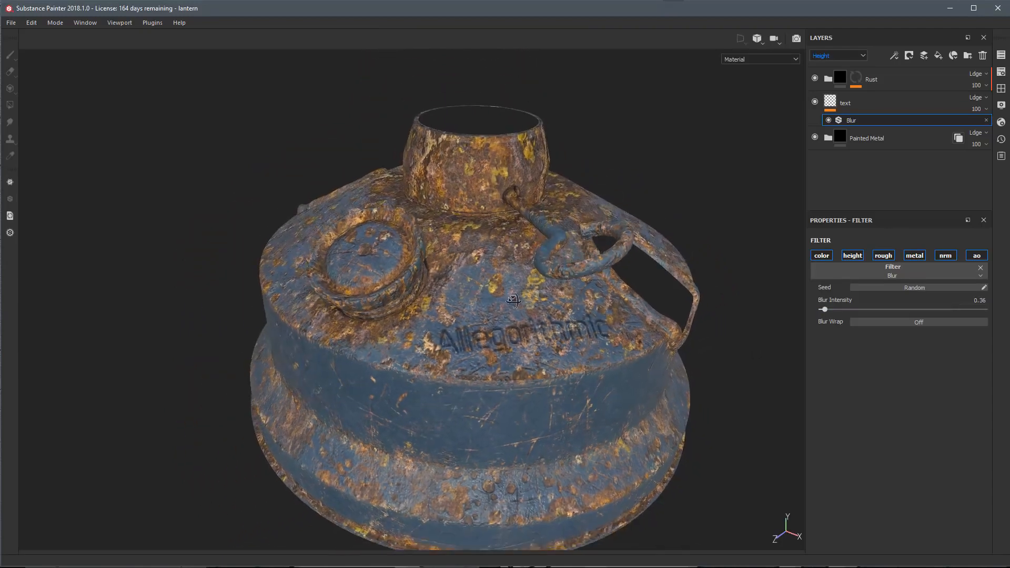
{"action": "left_click_drag", "start_coordinate": [521, 295], "coordinate": [514, 341], "text": "alt"}
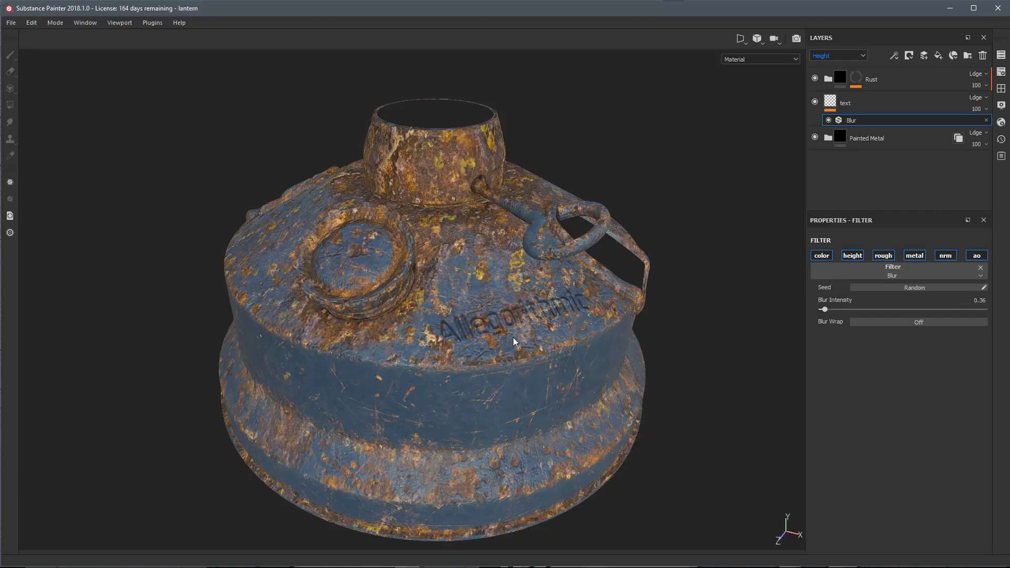
{"action": "left_click_drag", "start_coordinate": [514, 337], "coordinate": [492, 295], "text": "alt"}
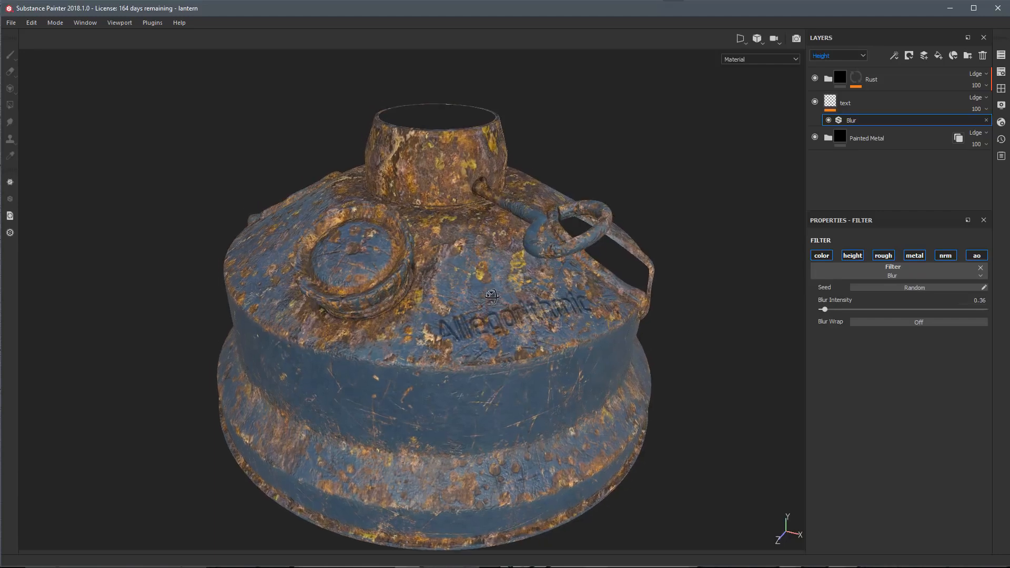
{"action": "key", "text": "c"}
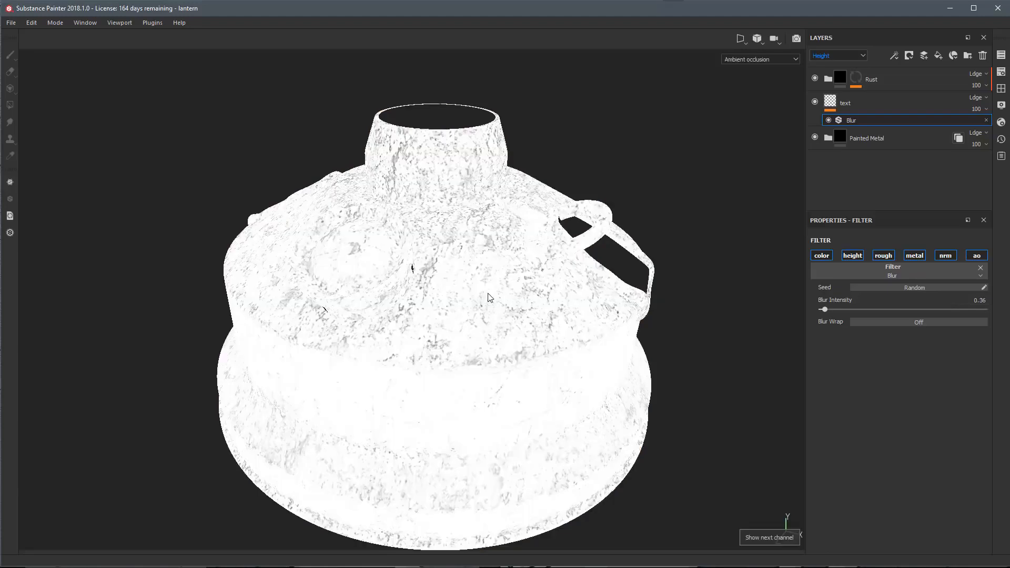
{"action": "left_click_drag", "start_coordinate": [490, 298], "coordinate": [554, 306], "text": "alt"}
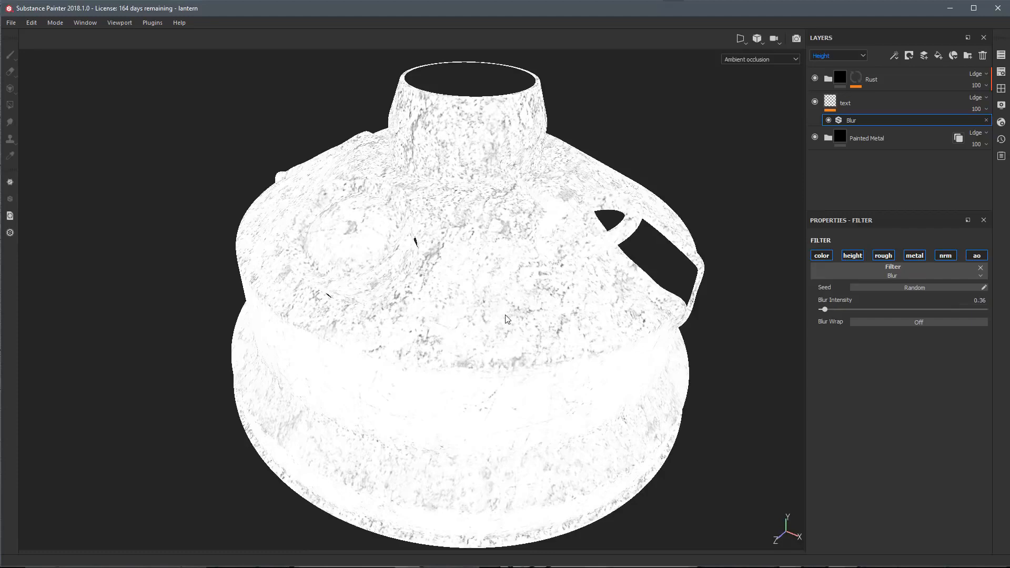
- Add a MatFx HBAO filter to the text layer above its Blur filter
{"action": "left_click", "coordinate": [864, 101]}
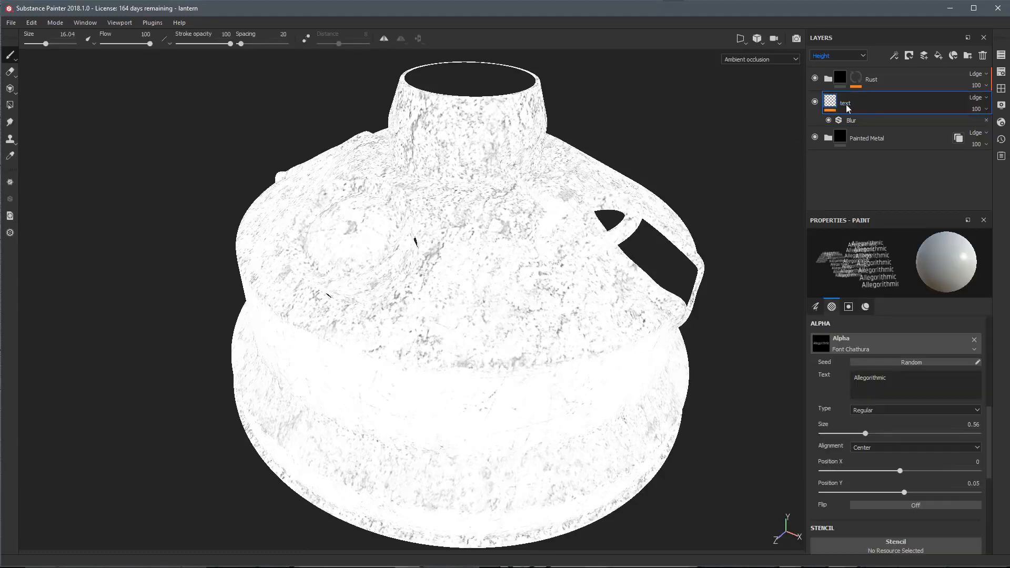
{"action": "left_click", "coordinate": [895, 55]}
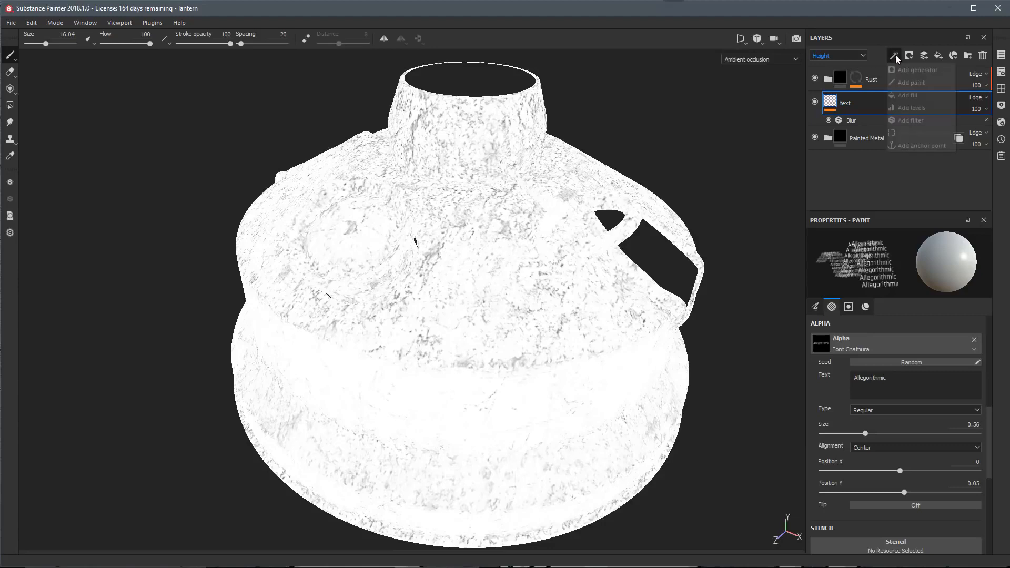
{"action": "left_click", "coordinate": [901, 121]}
{"action": "left_click", "coordinate": [825, 272]}
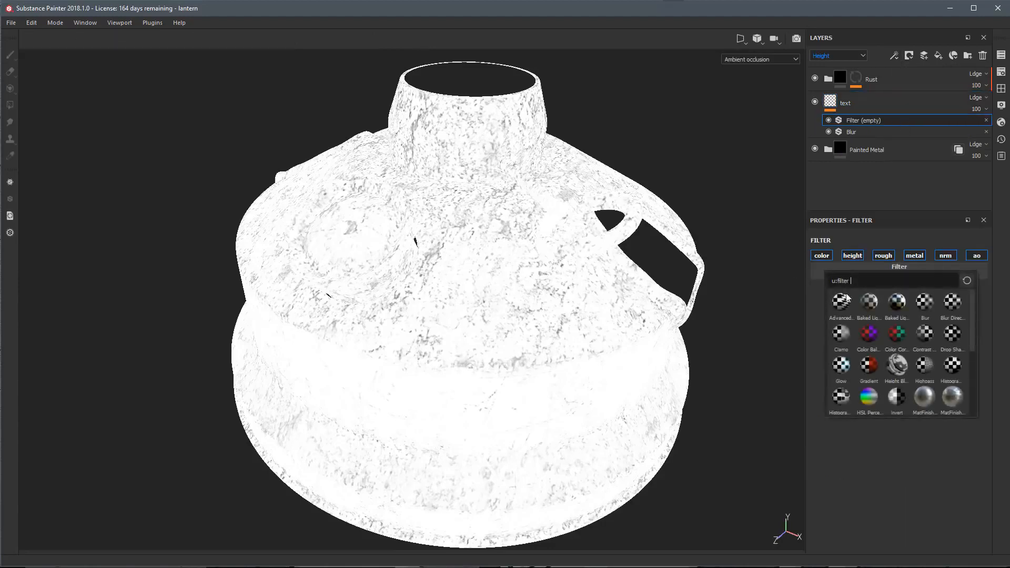
{"action": "scroll", "coordinate": [861, 337], "scroll_direction": "down", "scroll_amount": 5}
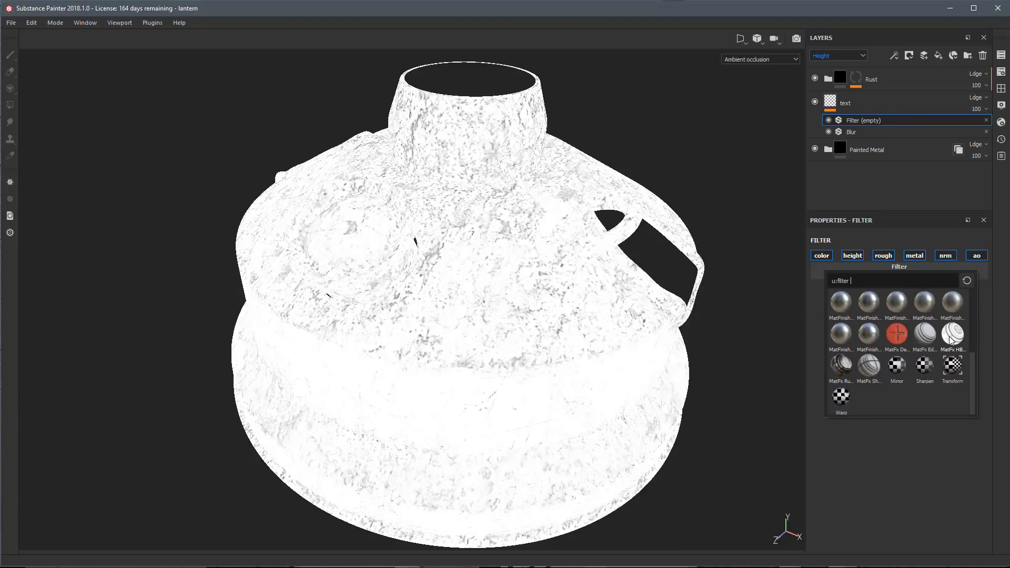
{"action": "mouse_move", "coordinate": [950, 340]}
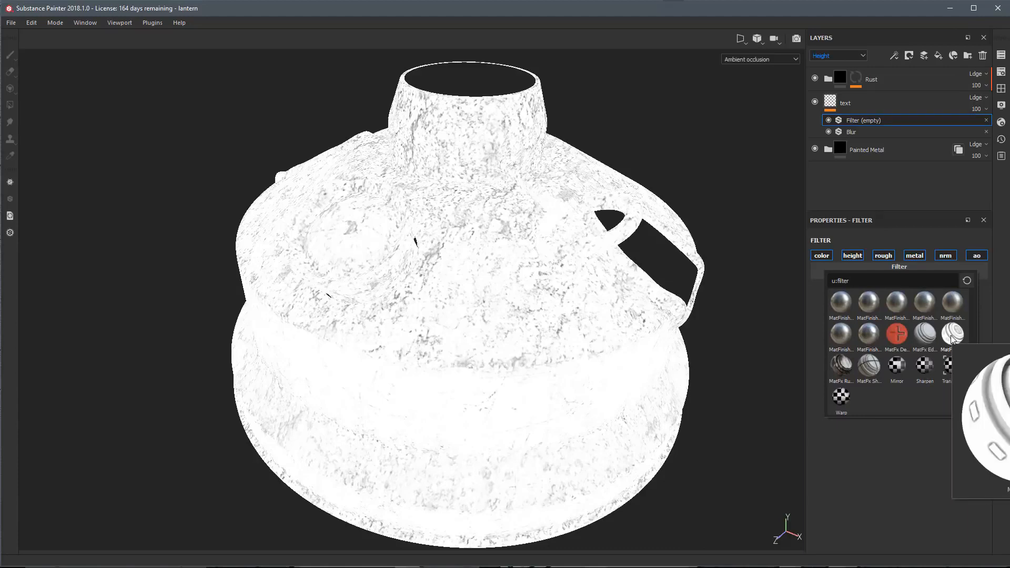
{"action": "left_click", "coordinate": [951, 339]}
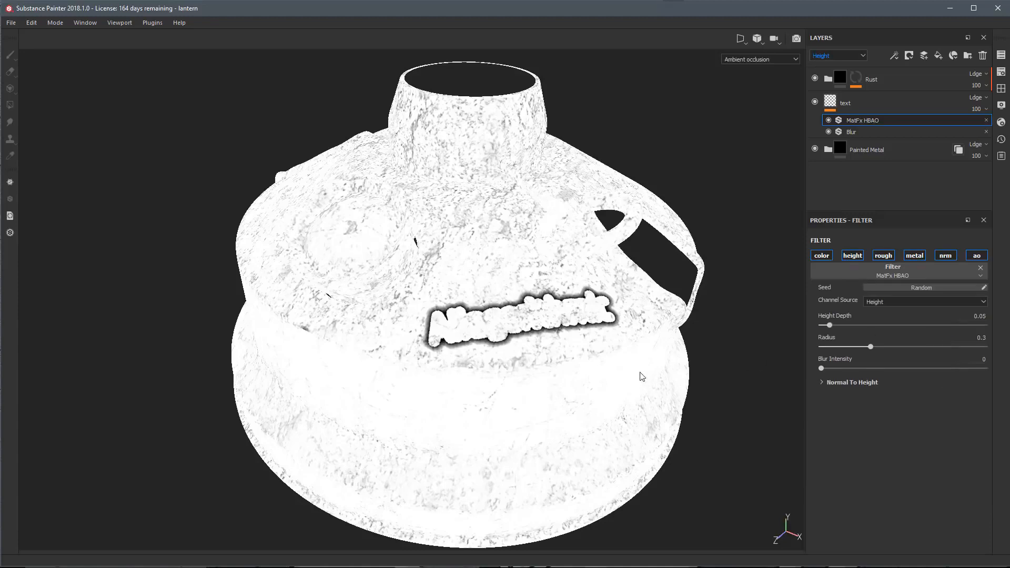
- Lower the MatFx HBAO filter's height depth to 0.01 and its radius to 0.24, checking the text in the material view
{"action": "scroll", "coordinate": [520, 356], "scroll_direction": "up", "scroll_amount": 1}
{"action": "left_click_drag", "start_coordinate": [520, 351], "coordinate": [560, 317], "text": "alt"}
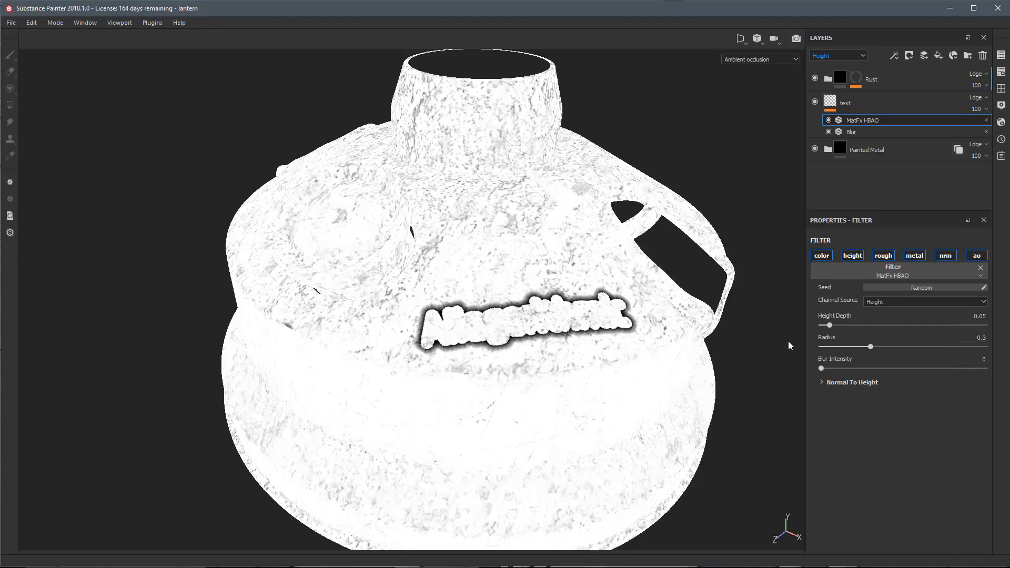
{"action": "mouse_move", "coordinate": [831, 326]}
{"action": "left_mouse_down"}
{"action": "mouse_move", "coordinate": [821, 327]}
{"action": "mouse_move", "coordinate": [902, 349]}
{"action": "mouse_move", "coordinate": [865, 348]}
{"action": "left_mouse_up"}
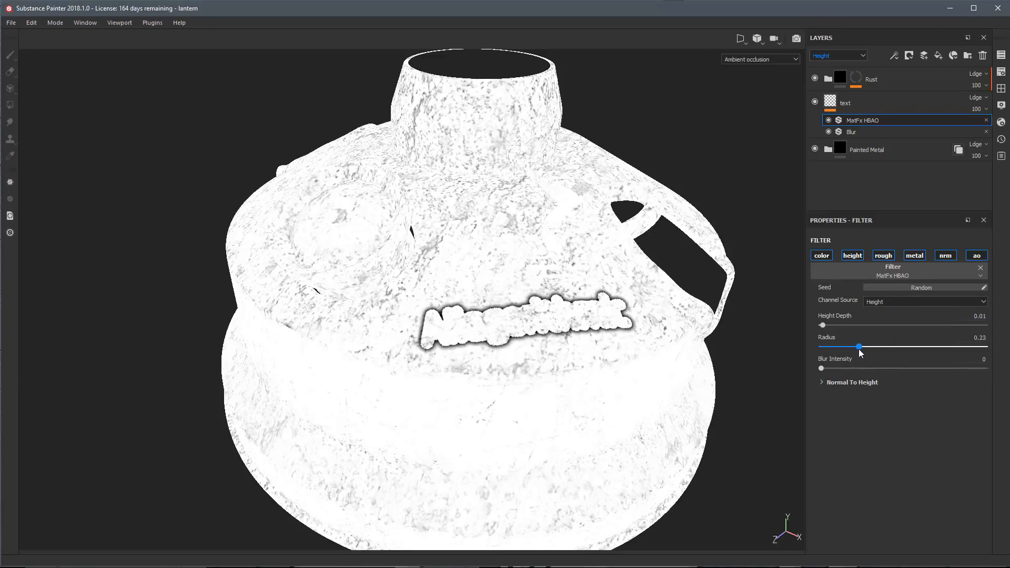
{"action": "key", "text": "m"}
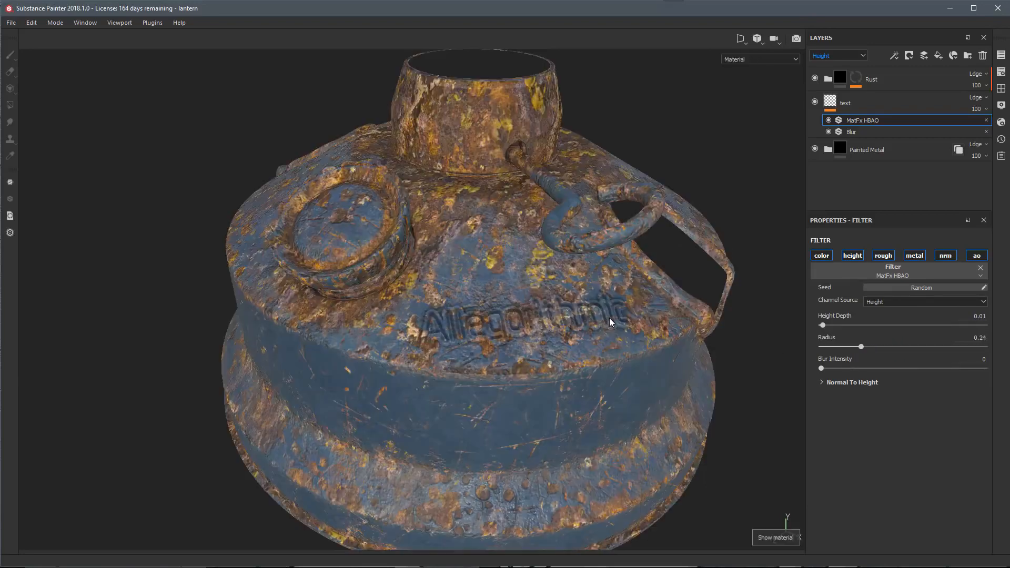
{"action": "mouse_move", "coordinate": [653, 322]}
{"action": "left_mouse_down", "text": "alt"}
{"action": "mouse_move", "coordinate": [664, 314]}
{"action": "mouse_move", "coordinate": [655, 342]}
{"action": "mouse_move", "coordinate": [658, 327]}
{"action": "left_mouse_up", "text": "alt"}
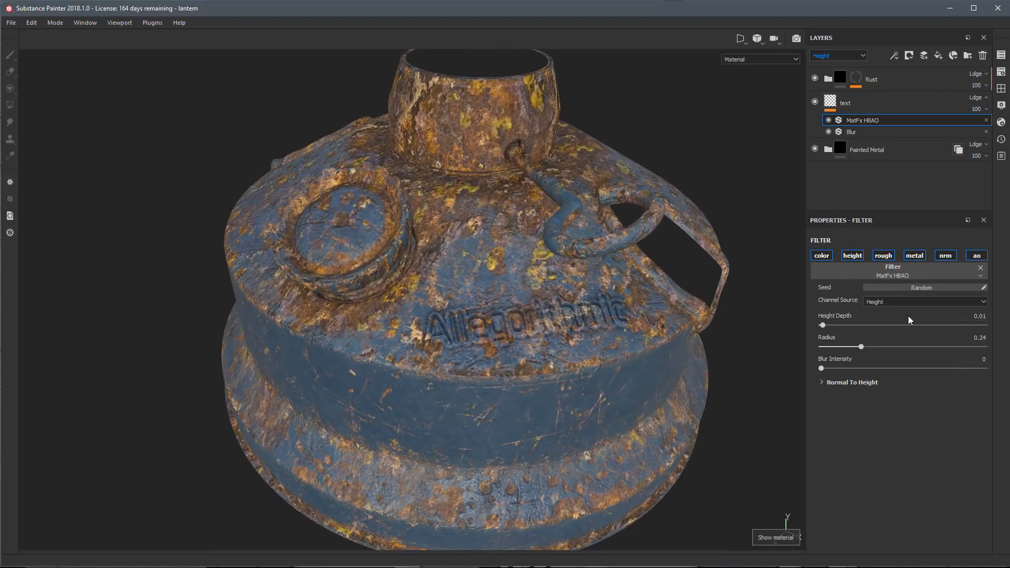
{"action": "mouse_move", "coordinate": [857, 349]}
{"action": "left_mouse_down"}
{"action": "mouse_move", "coordinate": [825, 349]}
{"action": "mouse_move", "coordinate": [834, 347]}
{"action": "mouse_move", "coordinate": [831, 324]}
{"action": "mouse_move", "coordinate": [846, 347]}
{"action": "mouse_move", "coordinate": [835, 346]}
{"action": "mouse_move", "coordinate": [881, 349]}
{"action": "mouse_move", "coordinate": [856, 350]}
{"action": "left_mouse_up"}
{"action": "mouse_move", "coordinate": [636, 349]}
{"action": "left_mouse_down", "text": "alt"}
{"action": "mouse_move", "coordinate": [619, 367]}
{"action": "mouse_move", "coordinate": [628, 342]}
{"action": "left_mouse_up", "text": "alt"}
- Move the Blur filter above the MatFx HBAO filter in the text layer's effect stack
{"action": "left_click", "coordinate": [856, 131]}
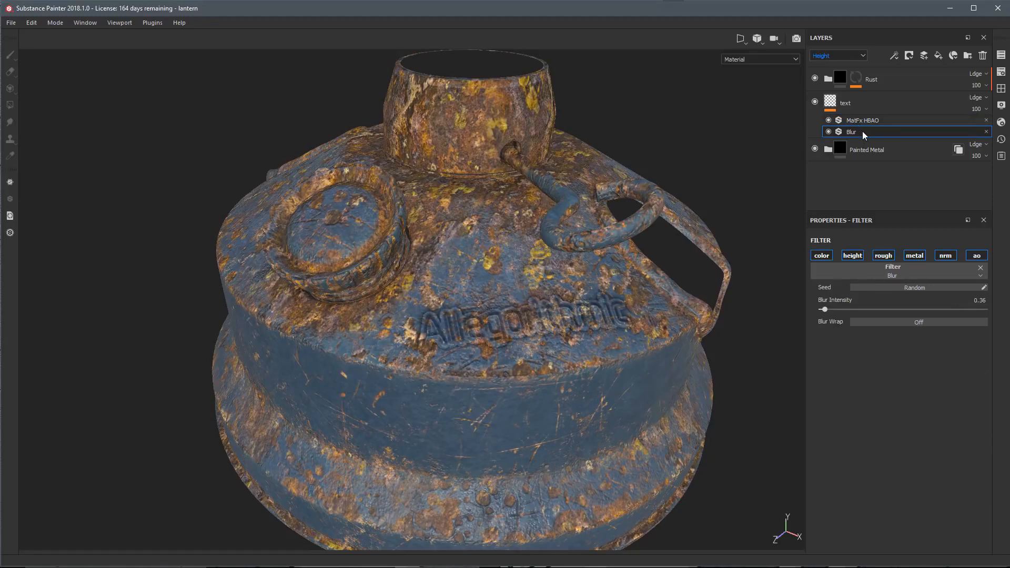
{"action": "left_click_drag", "start_coordinate": [863, 130], "coordinate": [864, 117]}
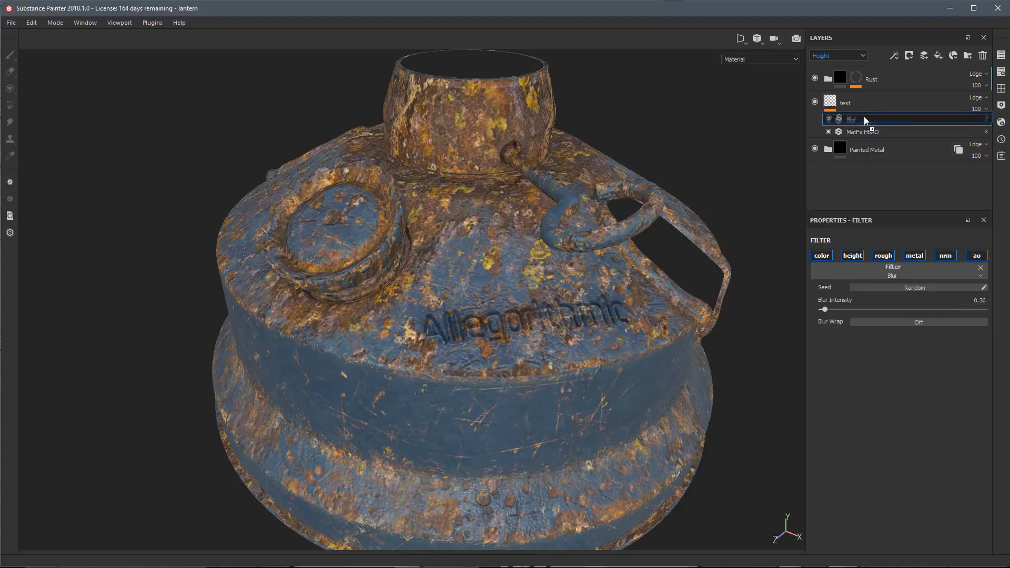
{"action": "left_click_drag", "start_coordinate": [630, 358], "coordinate": [603, 322], "text": "alt"}
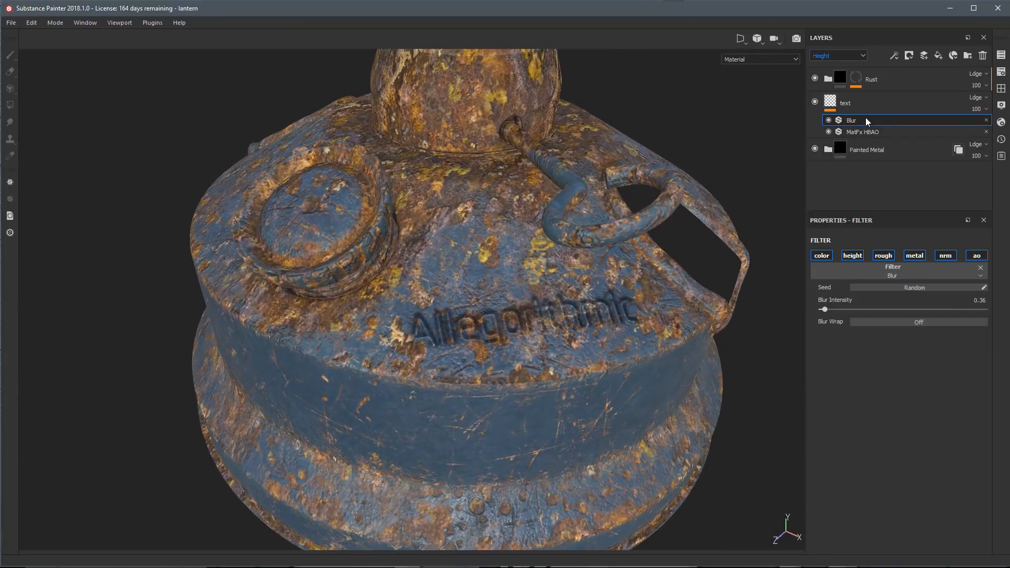
- Set the MatFx HBAO filter's height depth to 0.07 and its radius to 0.15, and check the text on the lantern
{"action": "left_click", "coordinate": [864, 132]}
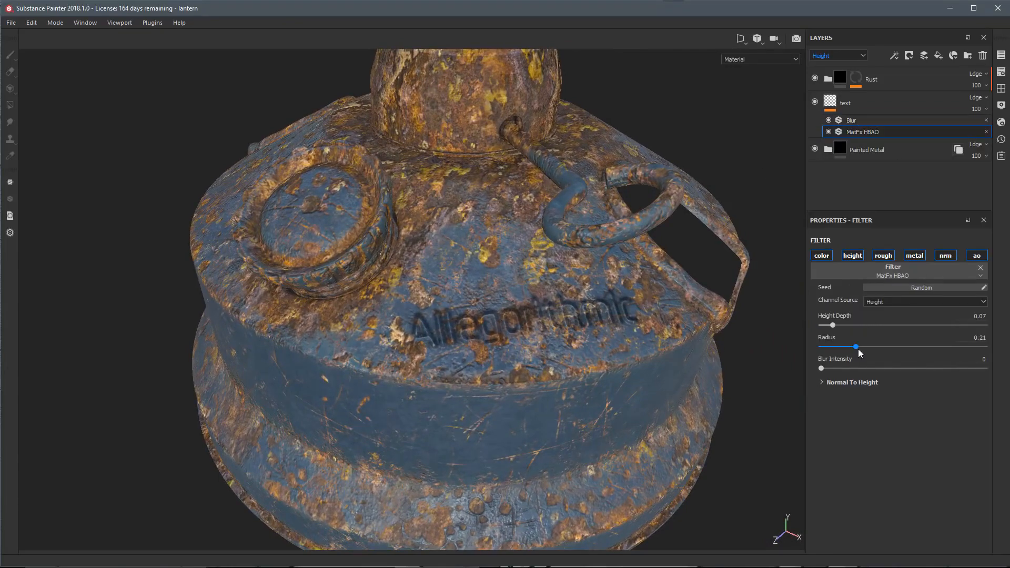
{"action": "left_click_drag", "start_coordinate": [856, 347], "coordinate": [844, 352]}
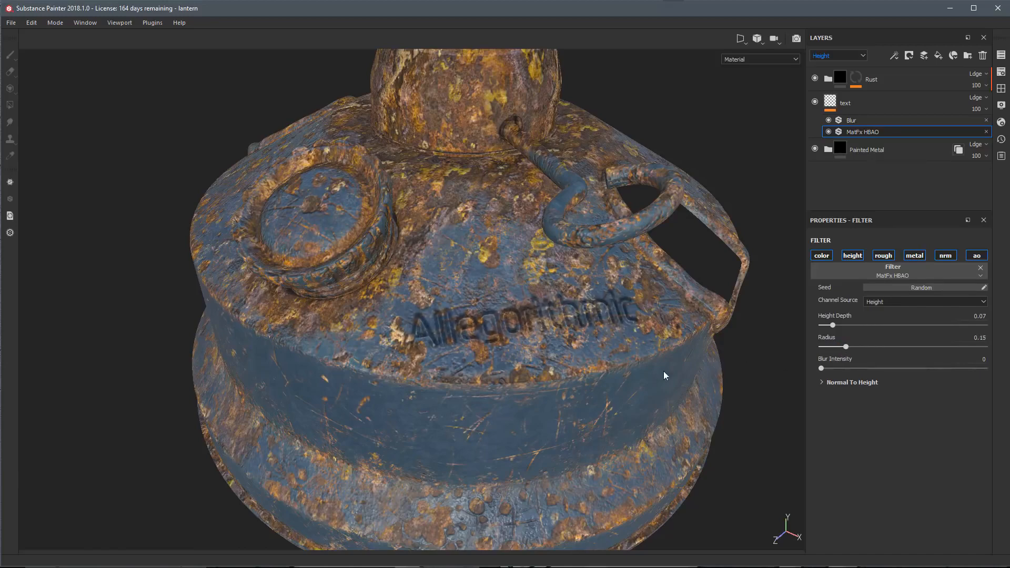
{"action": "right_click_drag", "start_coordinate": [626, 367], "coordinate": [514, 314], "text": "alt"}
{"action": "left_click_drag", "start_coordinate": [515, 313], "coordinate": [624, 327], "text": "alt"}
{"action": "left_click_drag", "start_coordinate": [596, 362], "coordinate": [596, 321], "text": "alt"}
- Set the text layer's opacity in the ambient occlusion channel to 43, and reduce the brush size to 10.81
{"action": "left_click", "coordinate": [869, 109]}
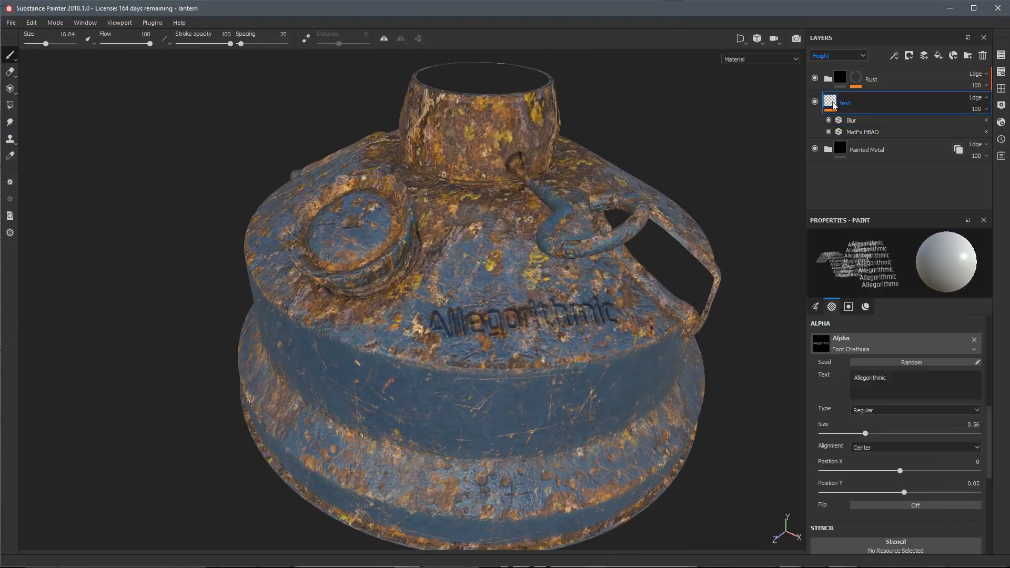
{"action": "left_click", "coordinate": [829, 54]}
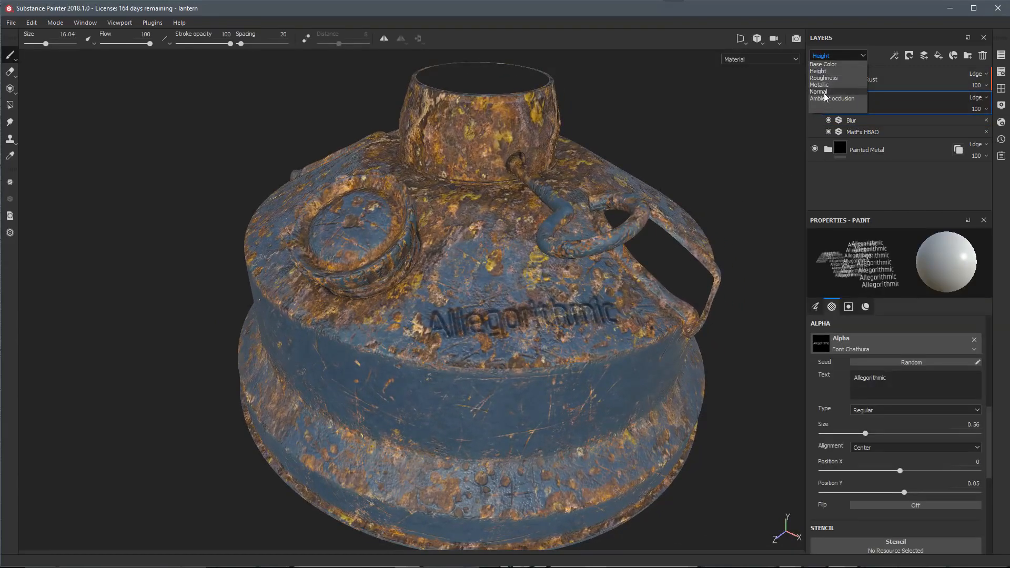
{"action": "left_click", "coordinate": [832, 77]}
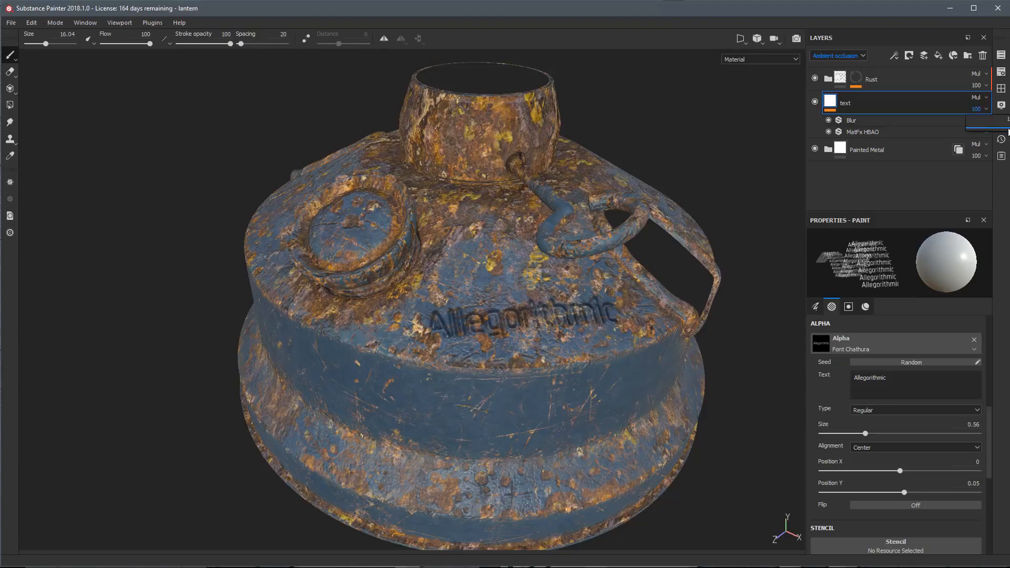
{"action": "left_click_drag", "start_coordinate": [1009, 130], "coordinate": [989, 133]}
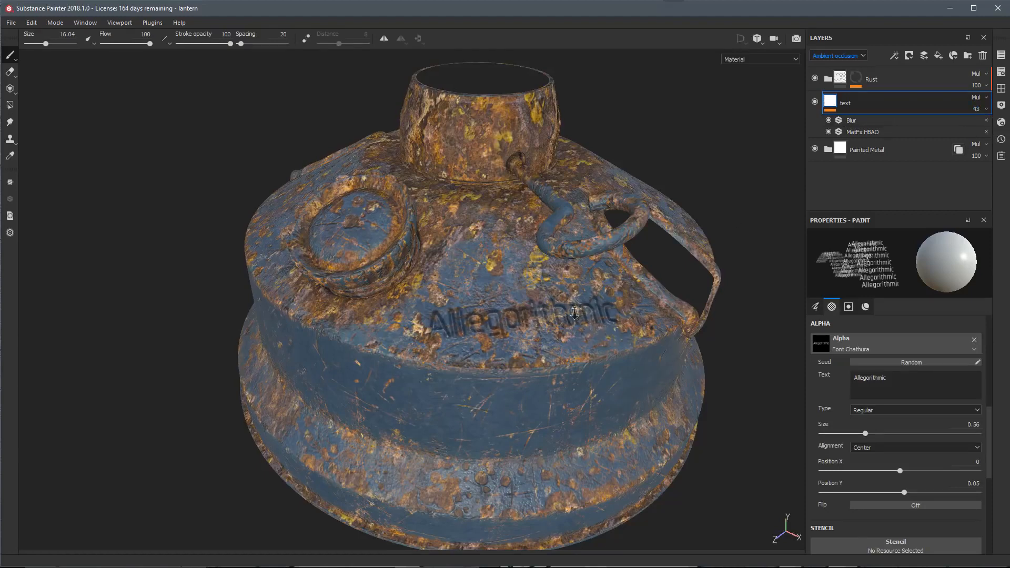
{"action": "mouse_move", "coordinate": [572, 308]}
{"action": "left_mouse_down", "text": "alt"}
{"action": "mouse_move", "coordinate": [600, 360]}
{"action": "mouse_move", "coordinate": [552, 350]}
{"action": "mouse_move", "coordinate": [577, 362]}
{"action": "left_mouse_up", "text": "alt"}
{"action": "right_click_drag", "start_coordinate": [580, 341], "coordinate": [552, 345], "text": "ctrl"}
{"action": "mouse_move", "coordinate": [555, 357]}
{"action": "left_mouse_down", "text": "alt"}
{"action": "mouse_move", "coordinate": [610, 345]}
{"action": "mouse_move", "coordinate": [636, 376]}
{"action": "mouse_move", "coordinate": [538, 372]}
{"action": "mouse_move", "coordinate": [583, 401]}
{"action": "mouse_move", "coordinate": [526, 389]}
{"action": "mouse_move", "coordinate": [548, 390]}
{"action": "left_mouse_up", "text": "alt"}
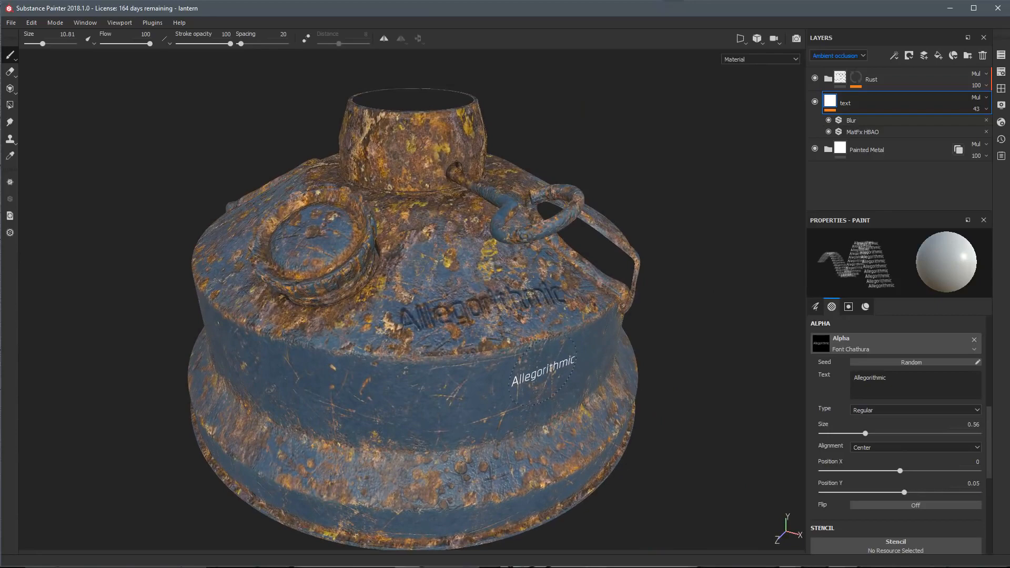
- Set the text layer's opacity in the height channel to 65, and reduce the brush size to 4.45
{"action": "left_click", "coordinate": [828, 55]}
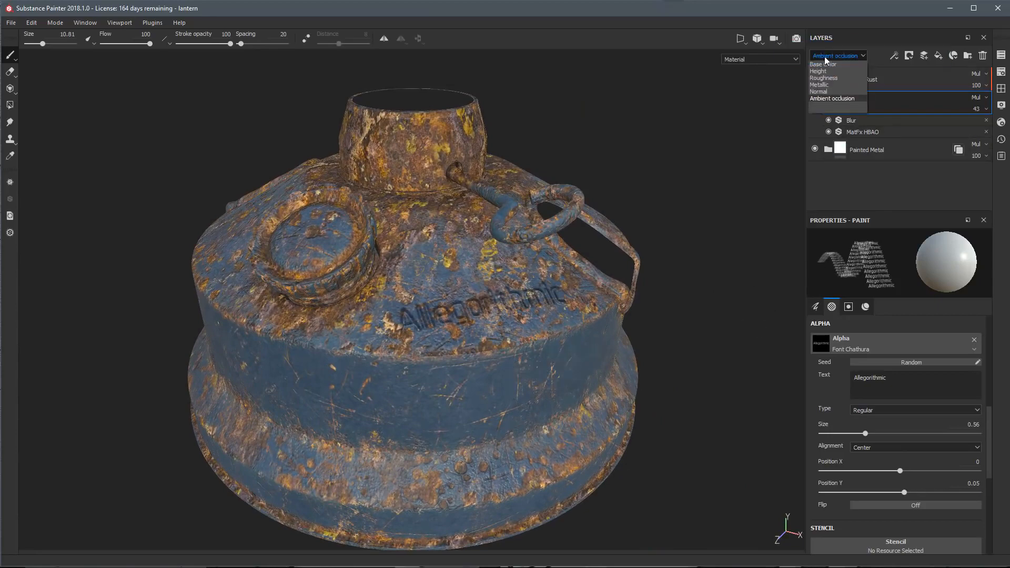
{"action": "left_click", "coordinate": [820, 71]}
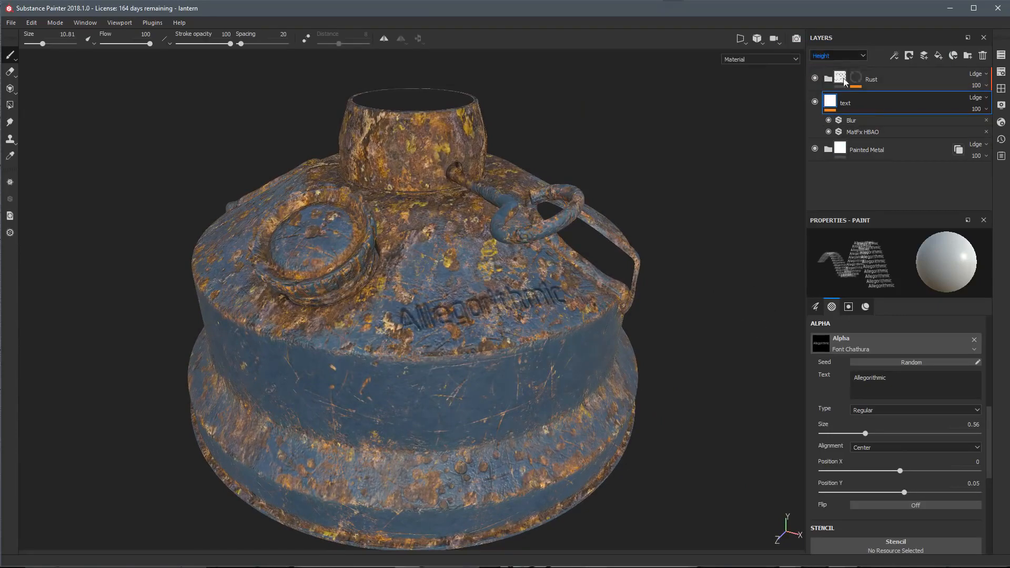
{"action": "left_click_drag", "start_coordinate": [1008, 128], "coordinate": [999, 134]}
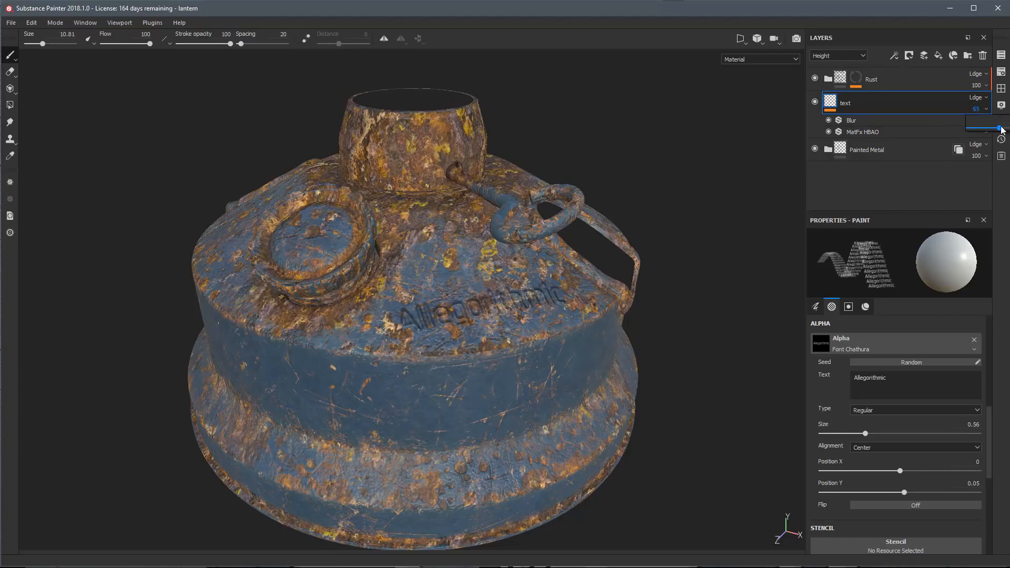
{"action": "left_click", "coordinate": [891, 185]}
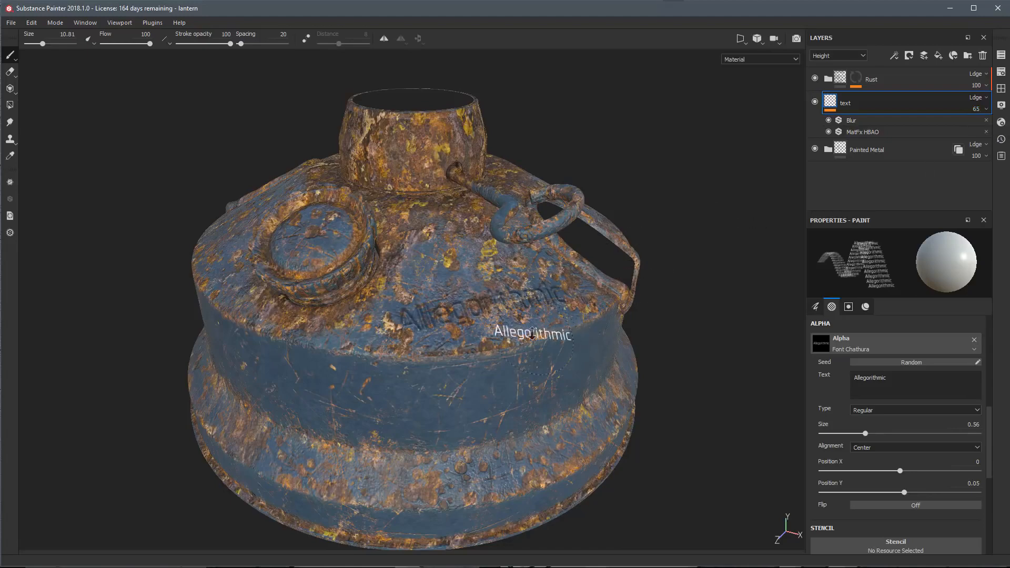
{"action": "mouse_move", "coordinate": [550, 374]}
{"action": "left_mouse_down", "text": "alt"}
{"action": "mouse_move", "coordinate": [514, 383]}
{"action": "mouse_move", "coordinate": [541, 362]}
{"action": "left_mouse_up", "text": "alt"}
{"action": "right_click_drag", "start_coordinate": [521, 353], "coordinate": [507, 354], "text": "ctrl"}
{"action": "left_click_drag", "start_coordinate": [525, 396], "coordinate": [552, 387], "text": "alt"}
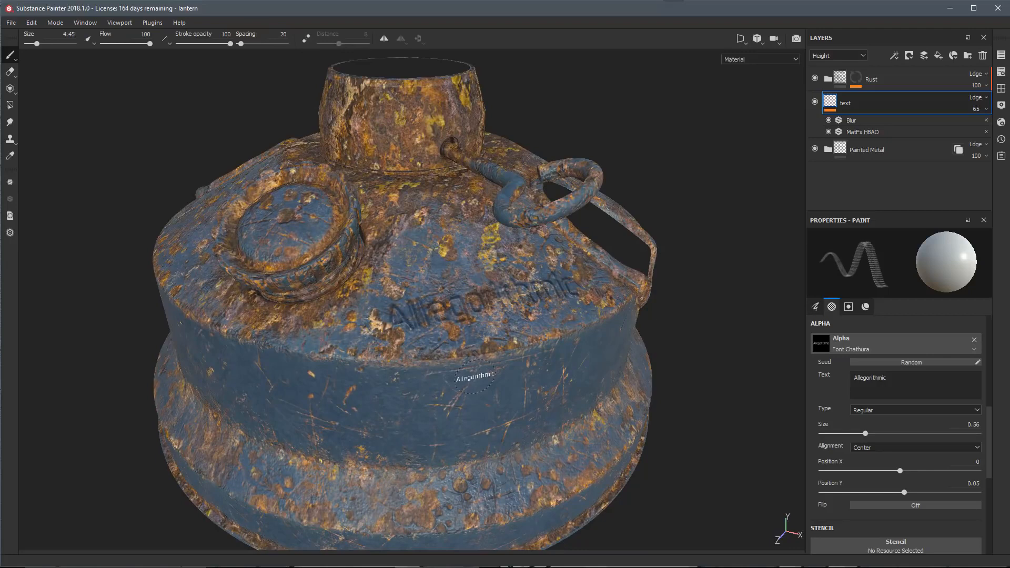
- Add an anchor point to the top of the text layer's effect stack, keeping the name text
{"action": "right_click", "coordinate": [860, 99]}
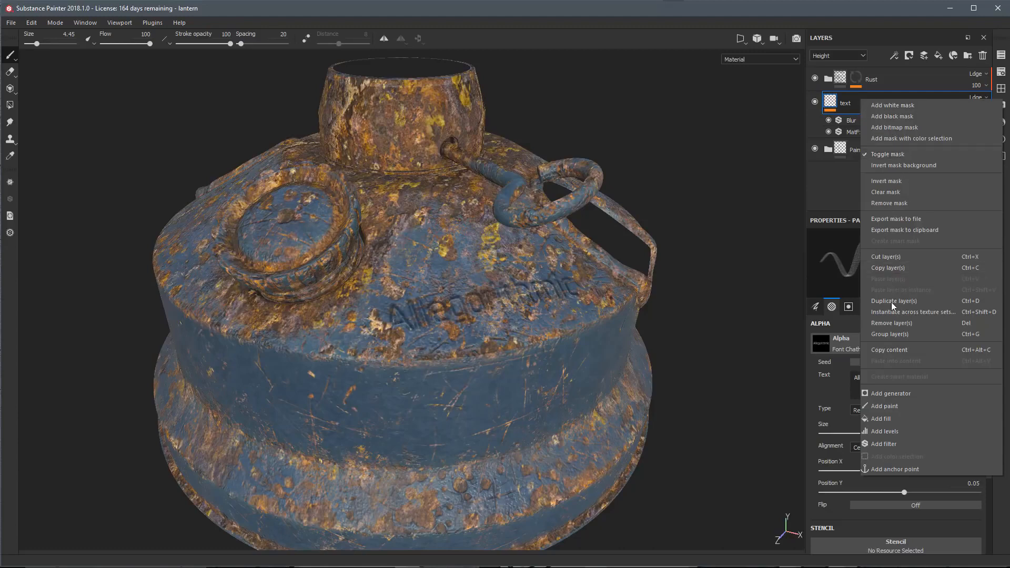
{"action": "left_click", "coordinate": [895, 469]}
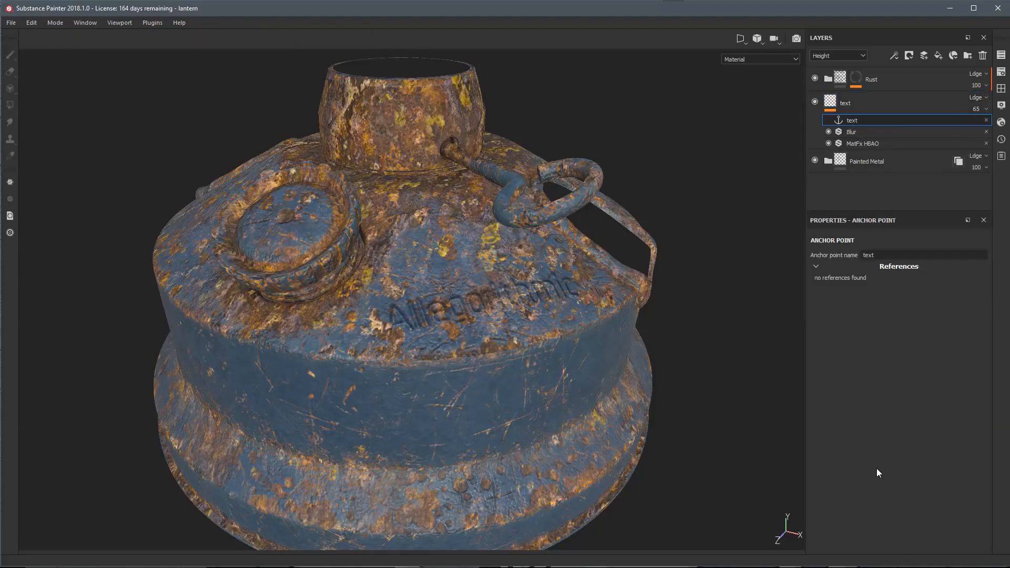
{"action": "double_click", "coordinate": [850, 121]}
{"action": "double_click", "coordinate": [860, 254]}
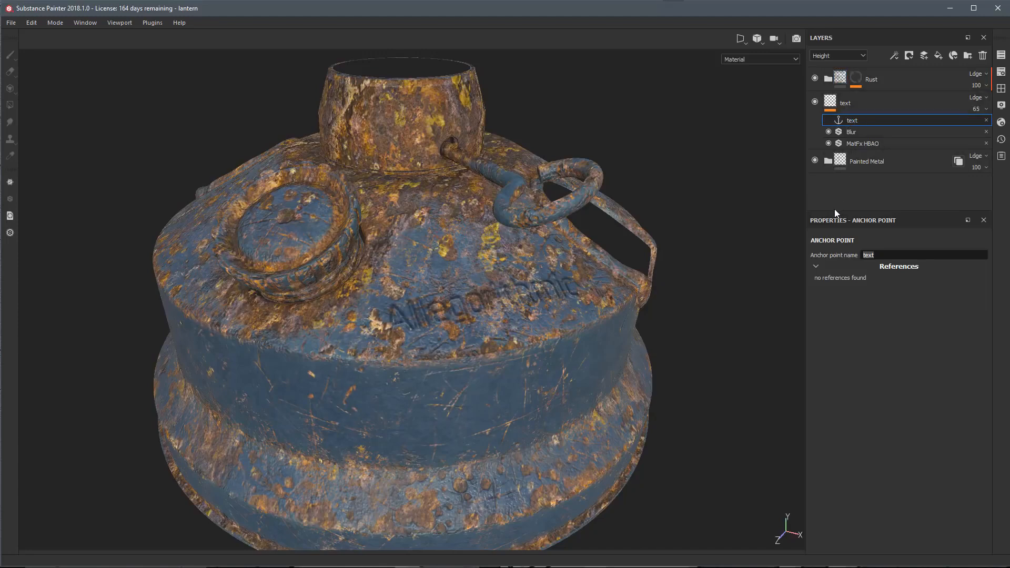
{"action": "left_click_drag", "start_coordinate": [828, 211], "coordinate": [824, 245]}
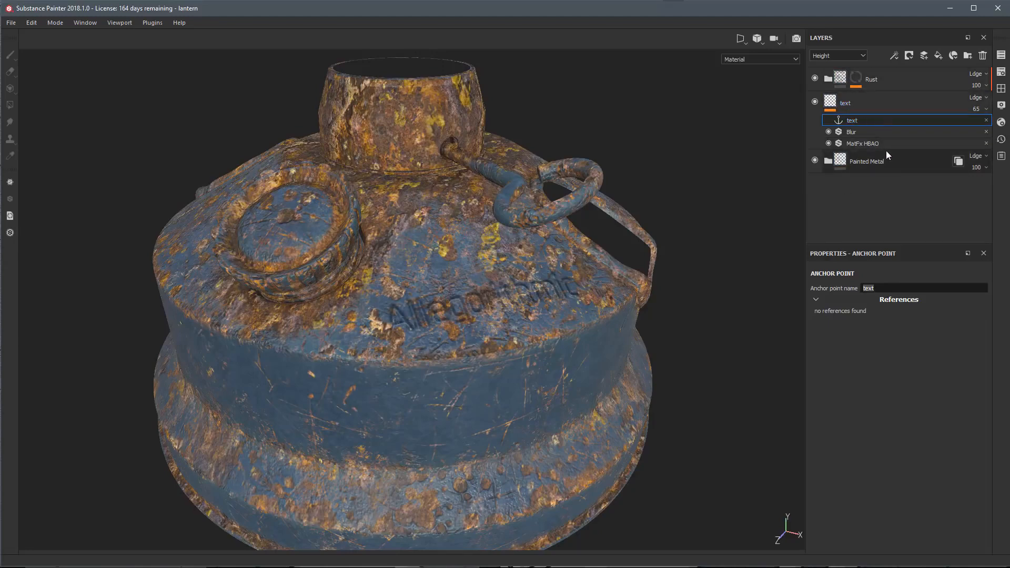
- Assign the text anchor point to the Micro Height input of the mg_dirt generator in the Rust folder's mask
{"action": "left_click", "coordinate": [899, 78]}
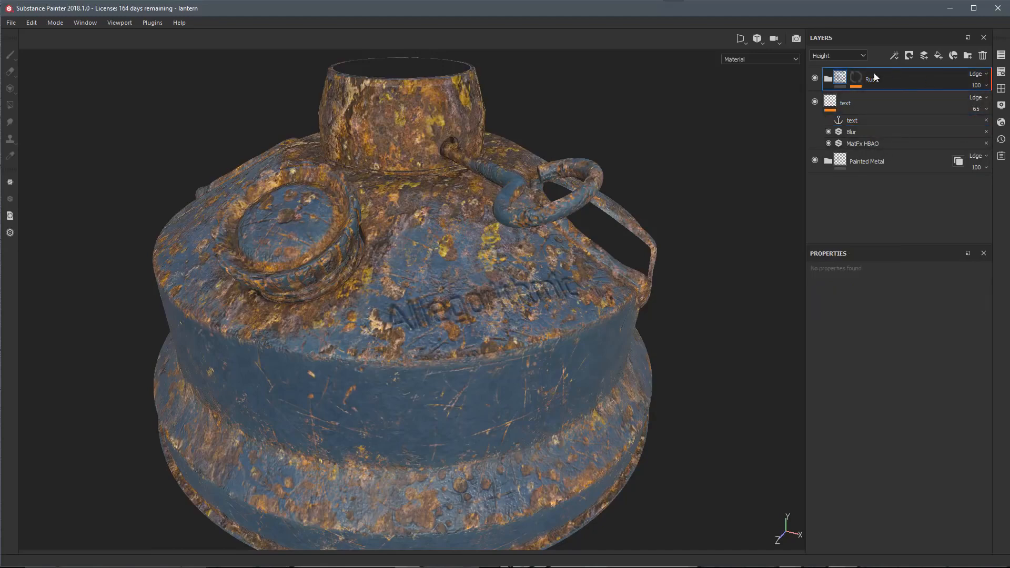
{"action": "left_click", "coordinate": [855, 78]}
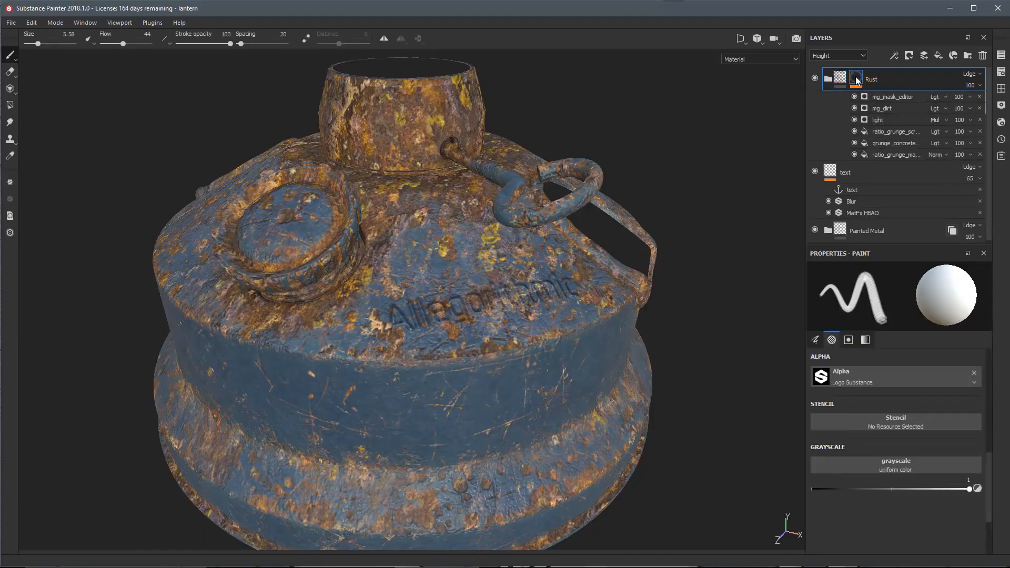
{"action": "left_click", "coordinate": [876, 108]}
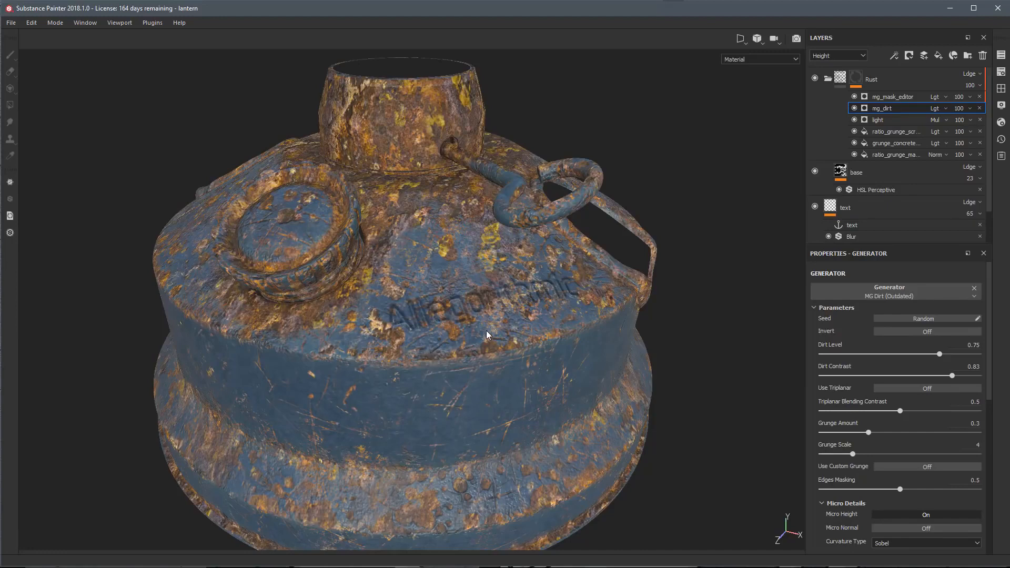
{"action": "scroll", "coordinate": [894, 174], "scroll_direction": "down", "scroll_amount": 2}
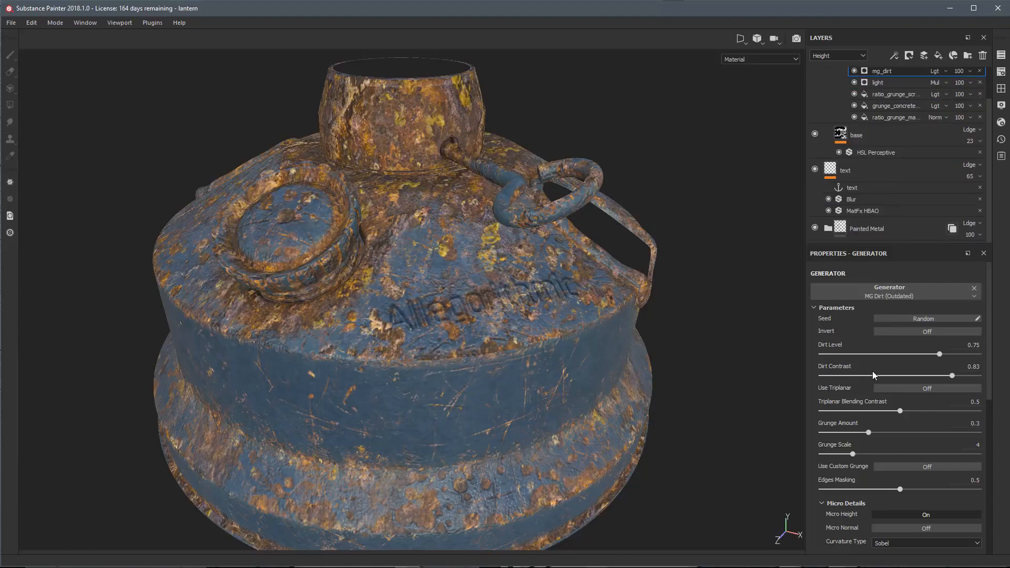
{"action": "scroll", "coordinate": [876, 361], "scroll_direction": "down", "scroll_amount": 3}
{"action": "scroll", "coordinate": [875, 361], "scroll_direction": "down", "scroll_amount": 7}
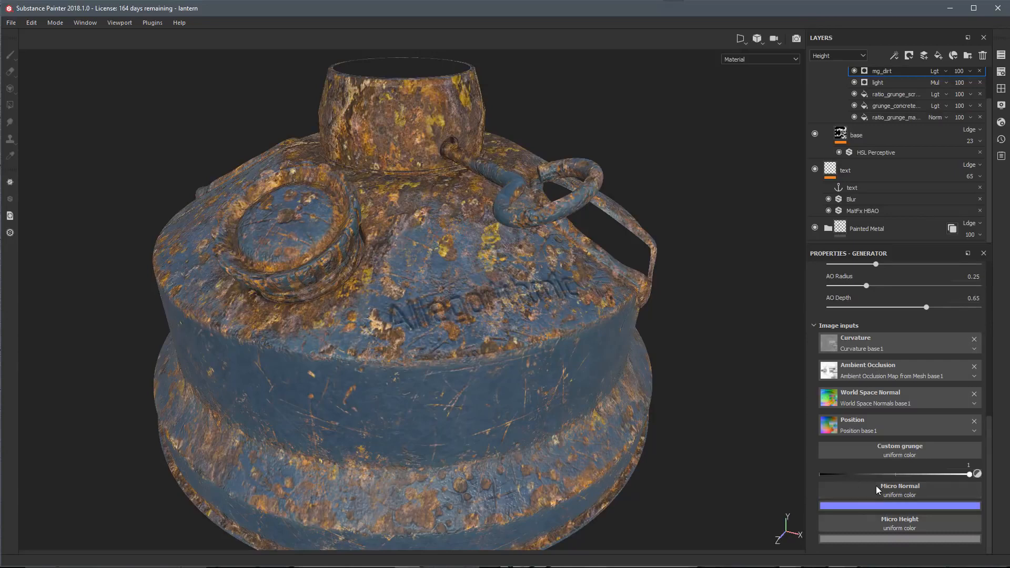
{"action": "left_click", "coordinate": [830, 520]}
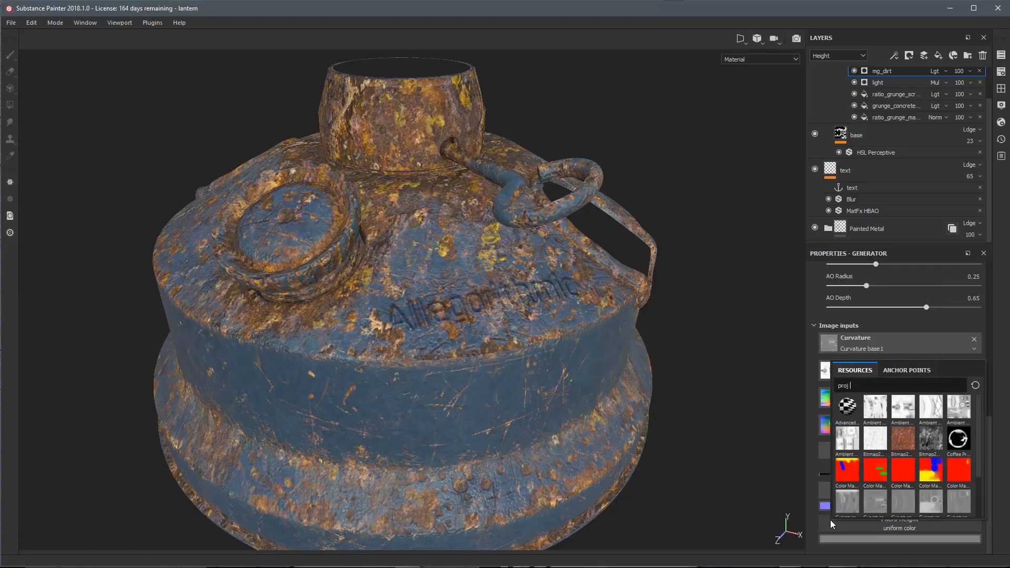
{"action": "left_click", "coordinate": [903, 372]}
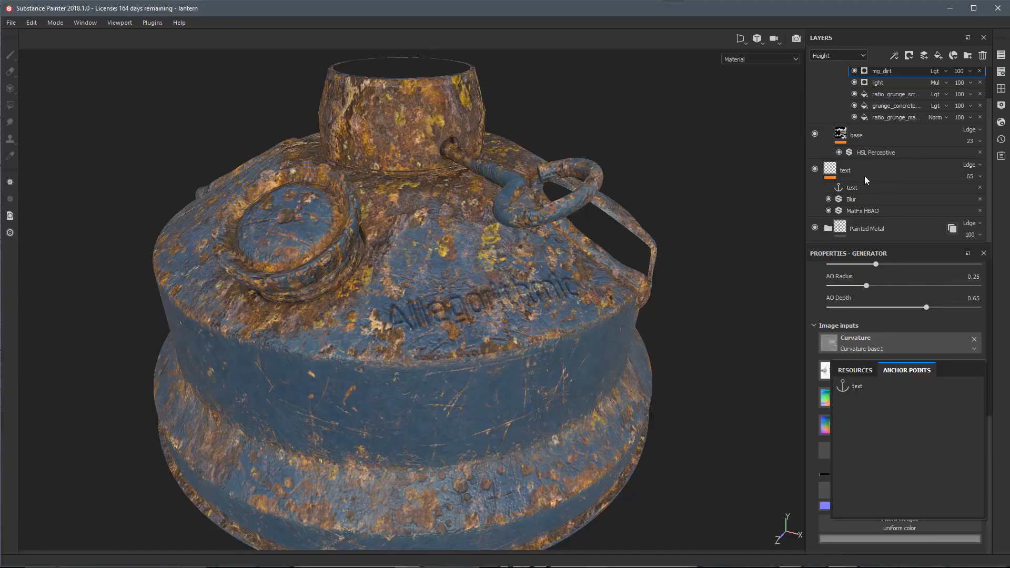
{"action": "left_click", "coordinate": [854, 386]}
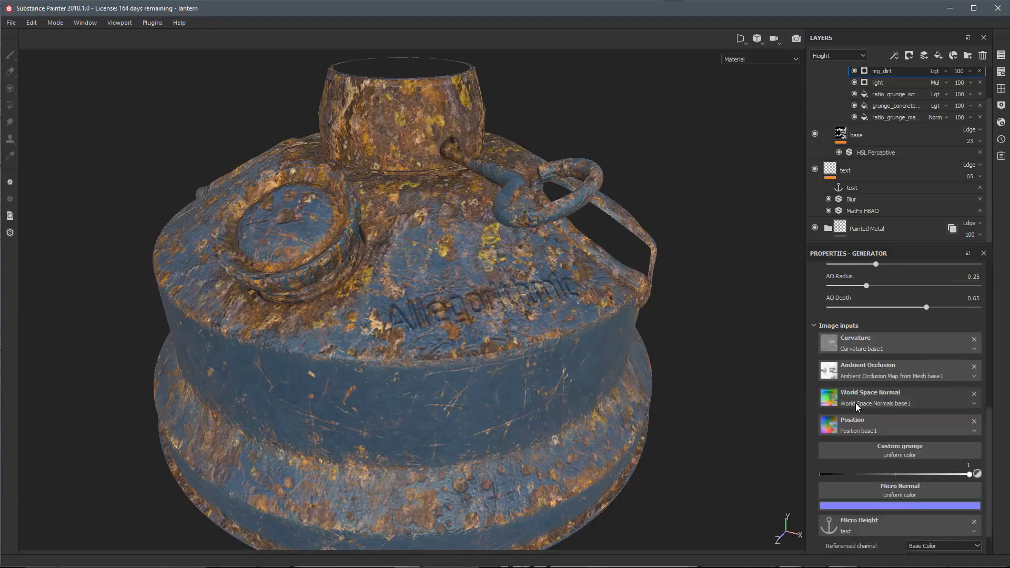
- Set the Micro Height input's referenced channel to Height and check the rust around the text on the lantern
{"action": "scroll", "coordinate": [855, 404], "scroll_direction": "down", "scroll_amount": 3}
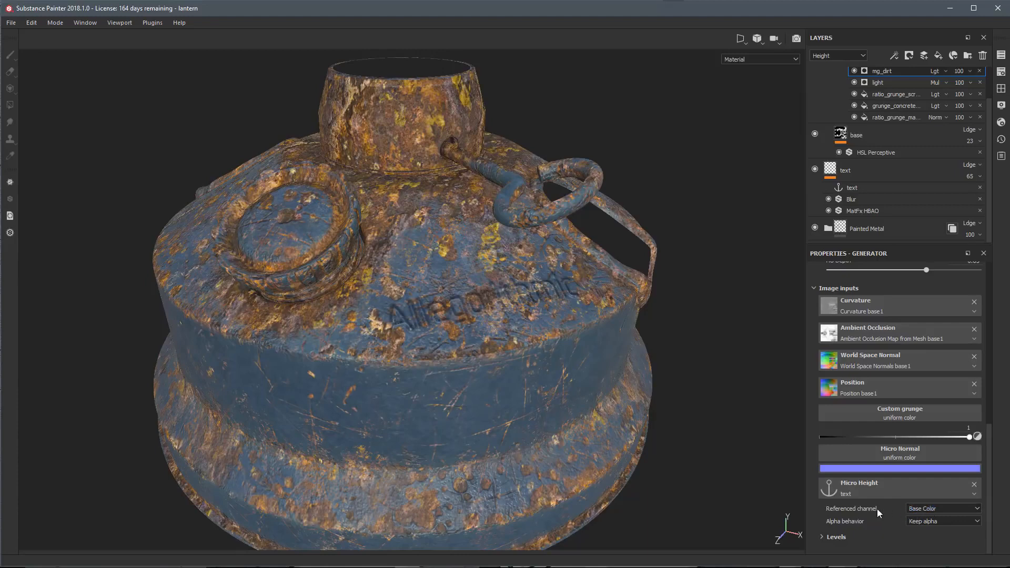
{"action": "left_click", "coordinate": [915, 509]}
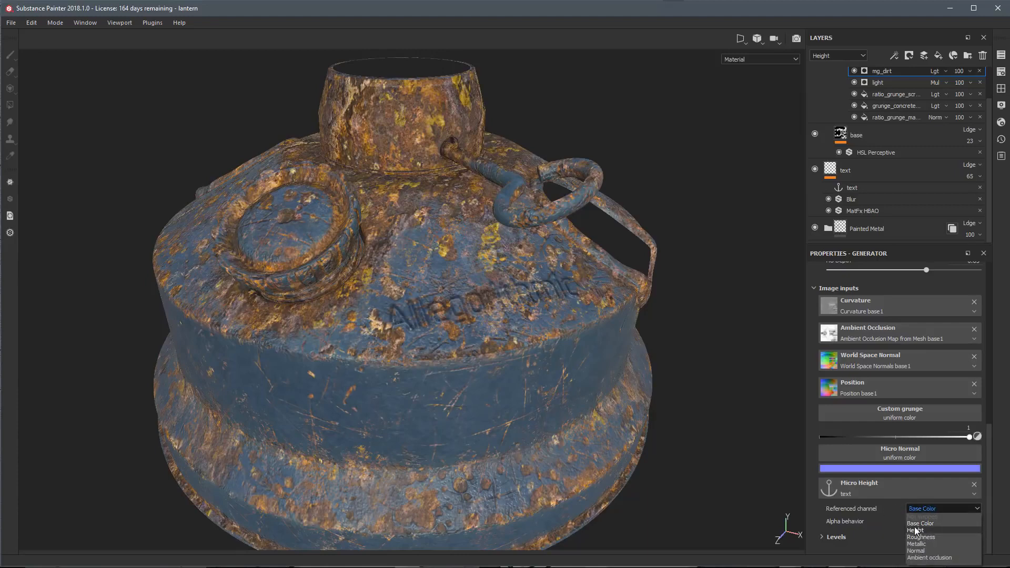
{"action": "left_click", "coordinate": [916, 531]}
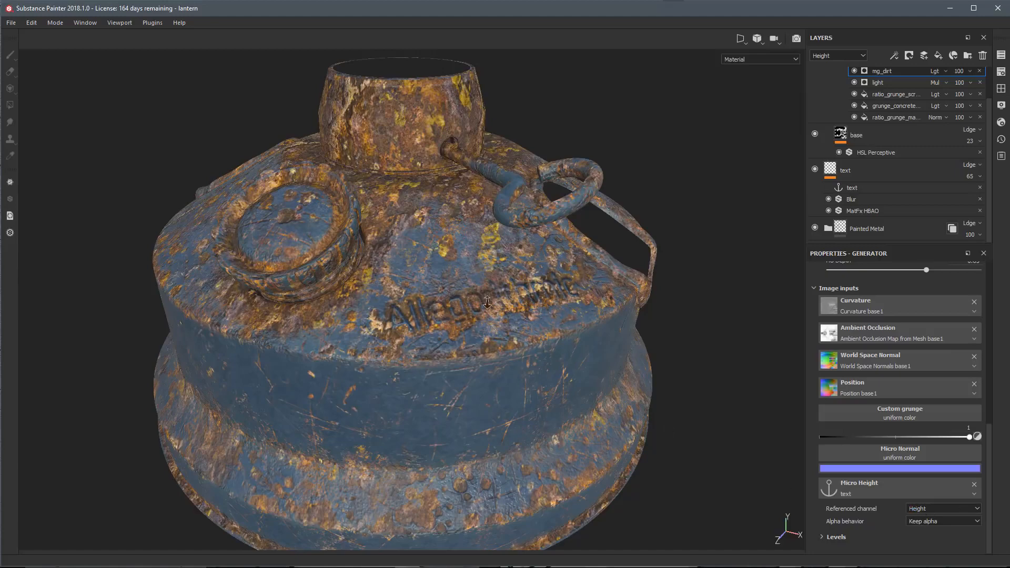
{"action": "left_click_drag", "start_coordinate": [534, 291], "coordinate": [486, 292], "text": "alt"}
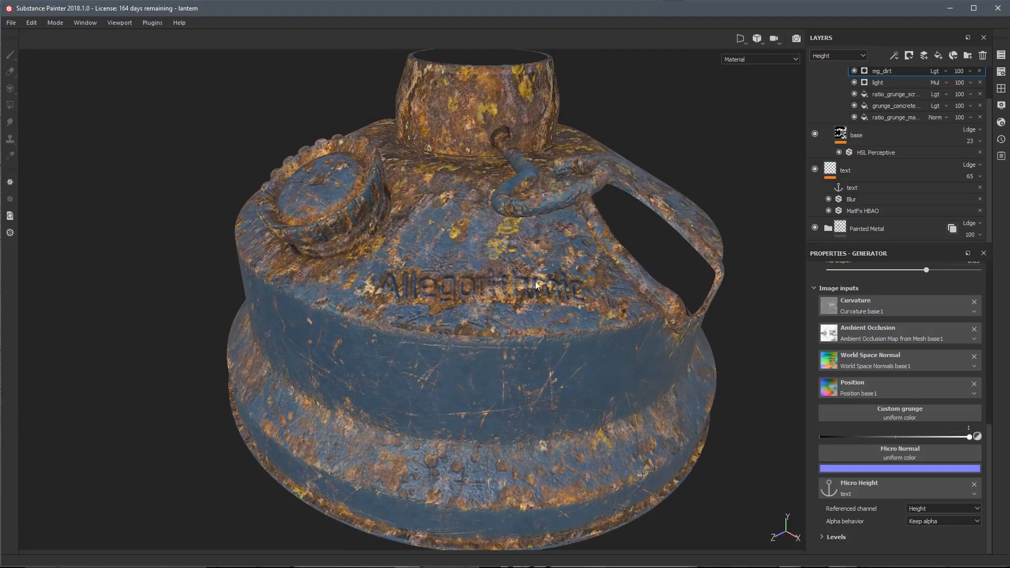
{"action": "right_click_drag", "start_coordinate": [440, 289], "coordinate": [500, 361], "text": "alt"}
{"action": "left_click_drag", "start_coordinate": [500, 361], "coordinate": [424, 332], "text": "alt"}
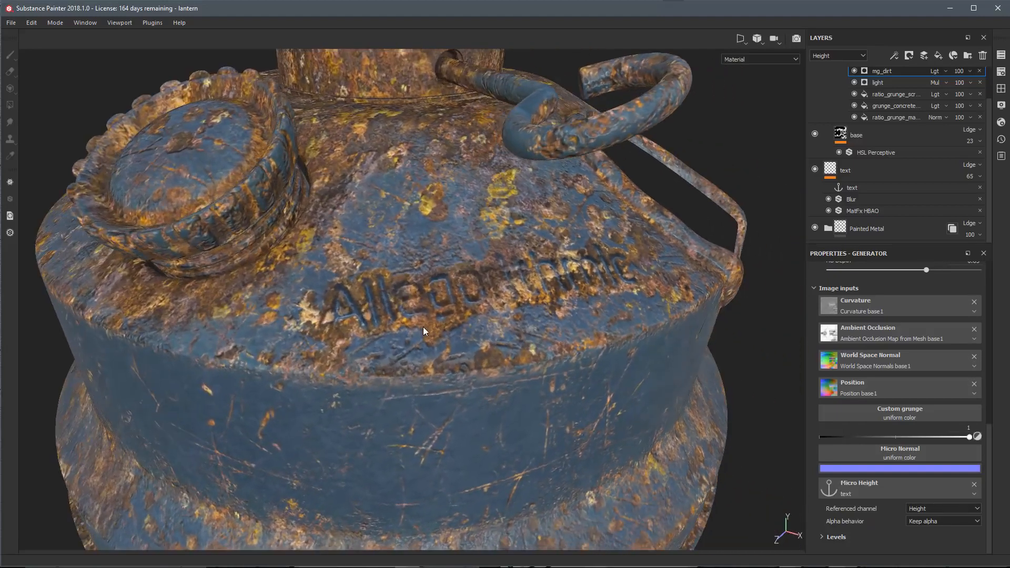
{"action": "right_click_drag", "start_coordinate": [539, 284], "coordinate": [547, 274], "text": "alt"}
{"action": "left_click_drag", "start_coordinate": [548, 273], "coordinate": [530, 291], "text": "alt"}
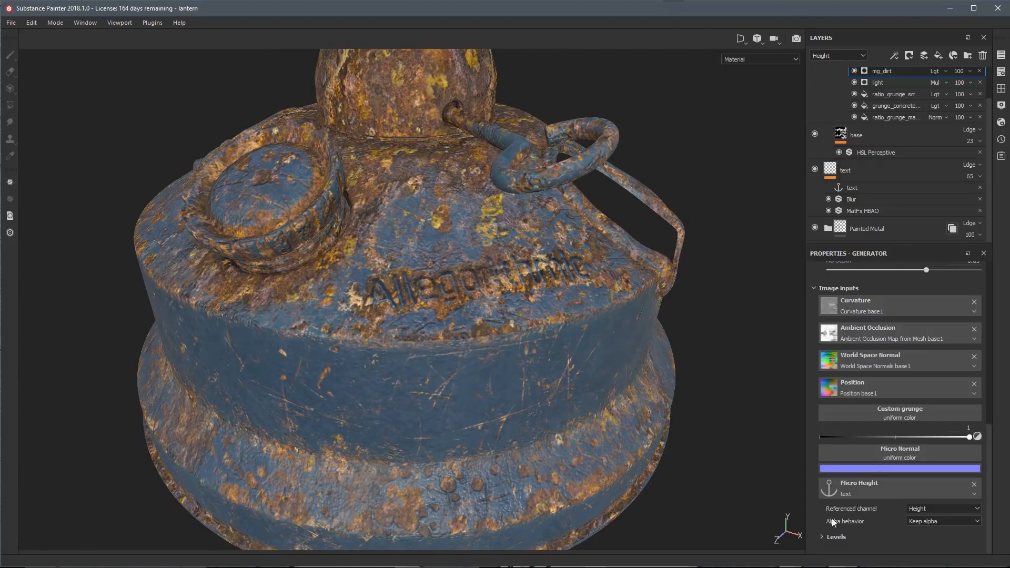
- Review the levels of the Micro Height input, and collapse them again
{"action": "left_click", "coordinate": [836, 537]}
{"action": "scroll", "coordinate": [861, 470], "scroll_direction": "down", "scroll_amount": 2}
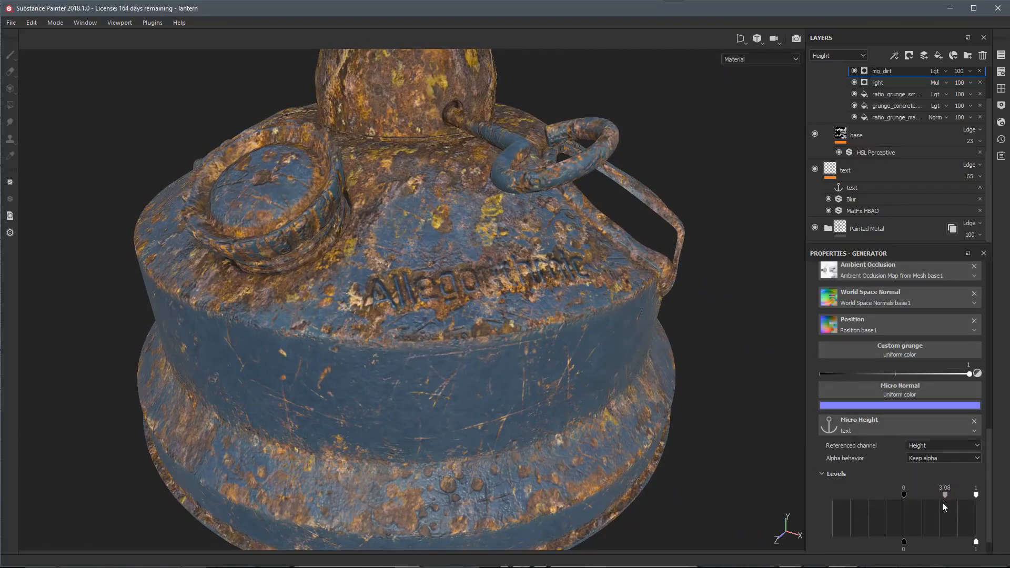
{"action": "left_click", "coordinate": [825, 472]}
- Switch the mg_dirt generator's Micro Height off and on again to compare its effect on the lettering
{"action": "scroll", "coordinate": [880, 393], "scroll_direction": "up", "scroll_amount": 2}
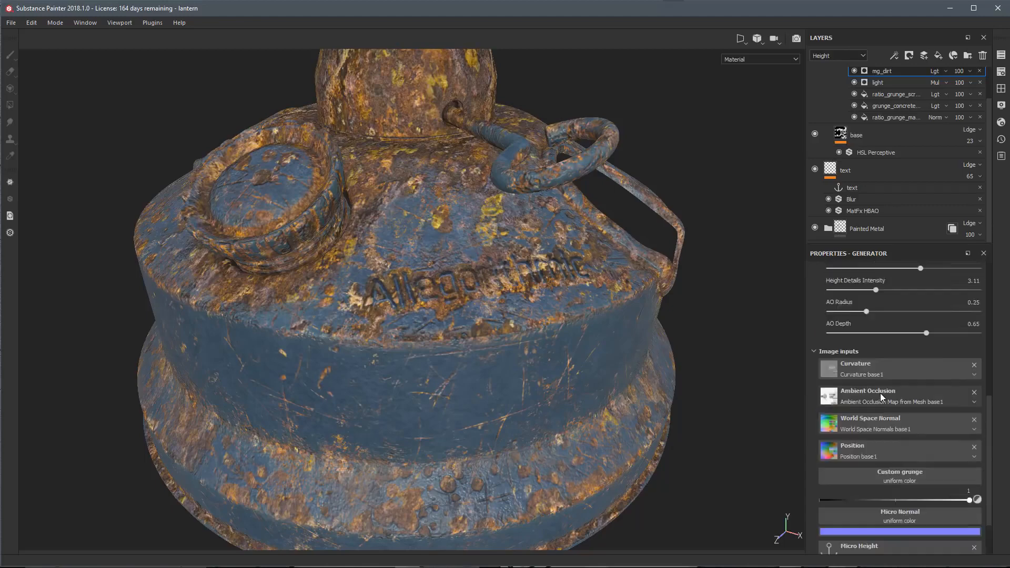
{"action": "scroll", "coordinate": [880, 394], "scroll_direction": "up", "scroll_amount": 5}
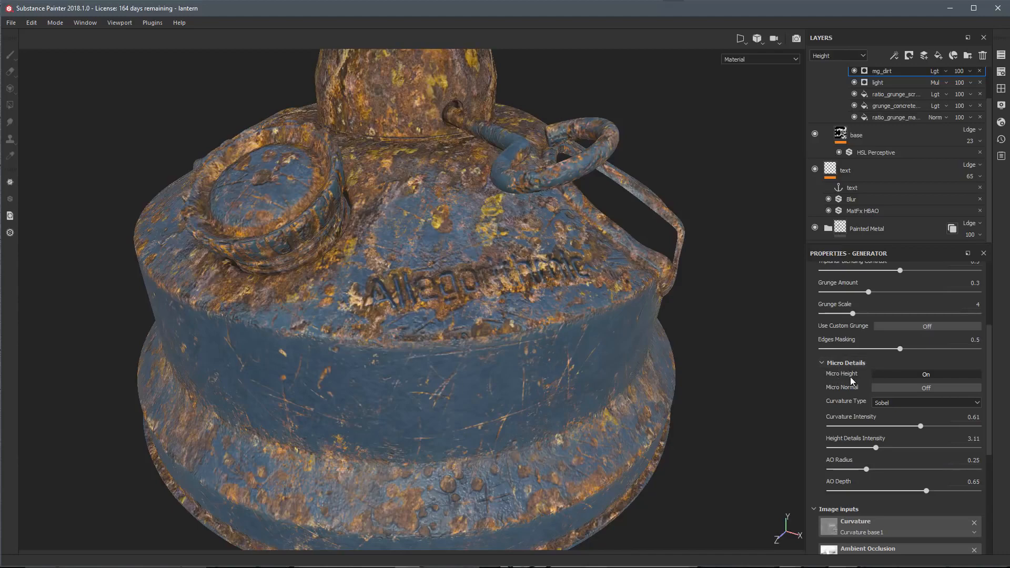
{"action": "left_click", "coordinate": [892, 376]}
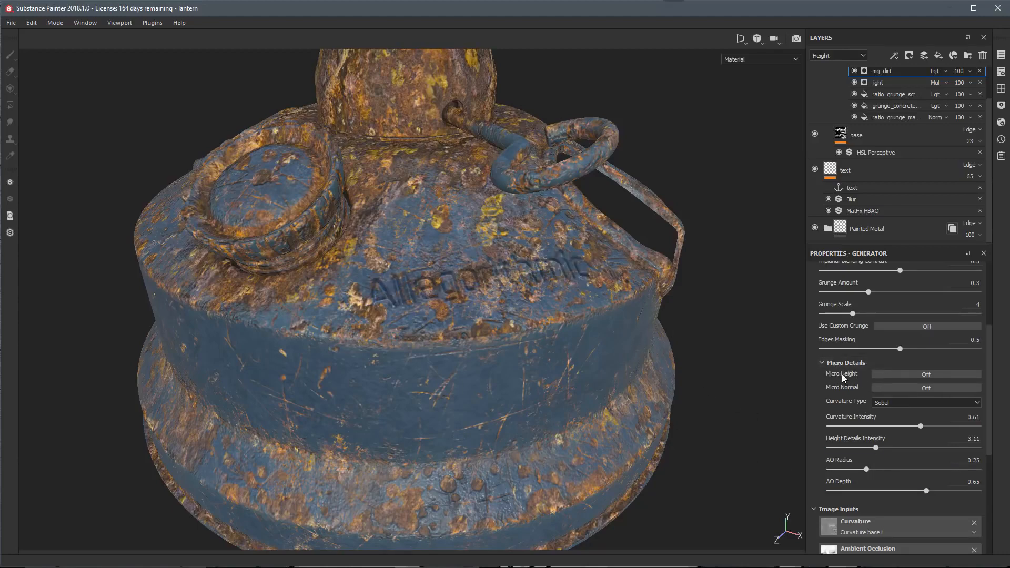
{"action": "left_click", "coordinate": [904, 374]}
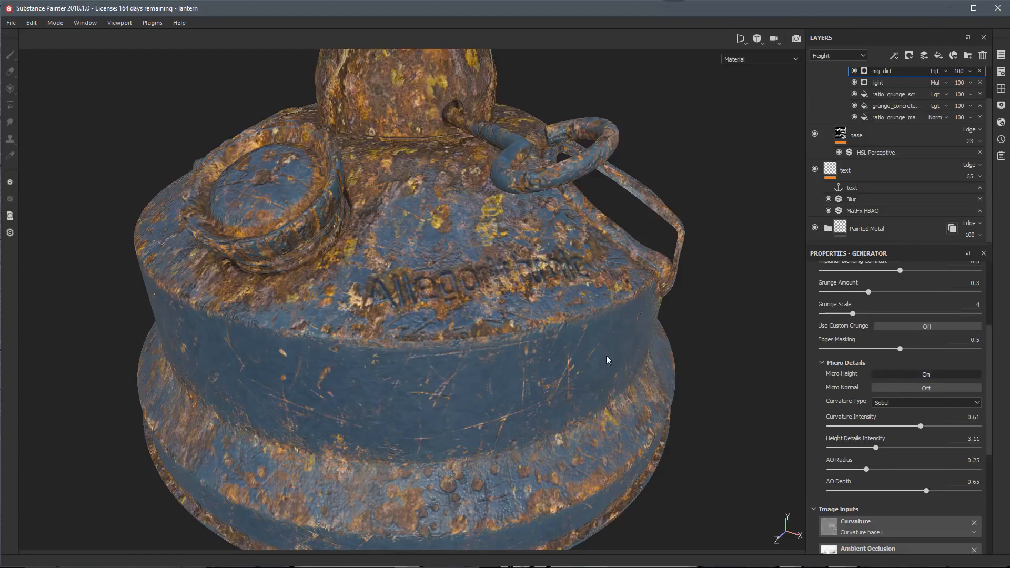
- Set the mg_dirt generator's AO radius to 0.1, AO depth to 0.29 and curvature intensity to 0.35
{"action": "scroll", "coordinate": [842, 402], "scroll_direction": "down", "scroll_amount": 1}
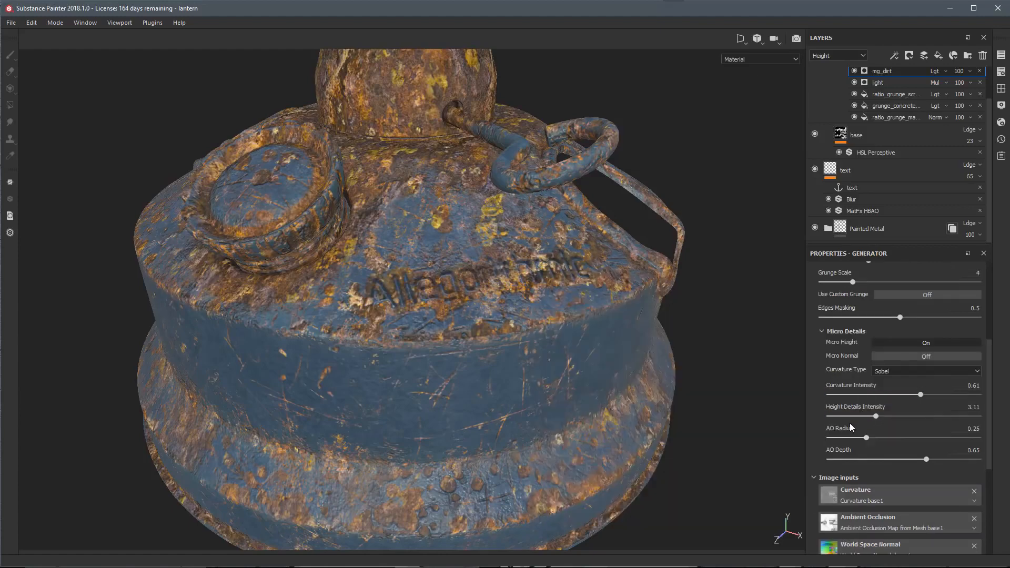
{"action": "scroll", "coordinate": [547, 289], "scroll_direction": "up", "scroll_amount": 2}
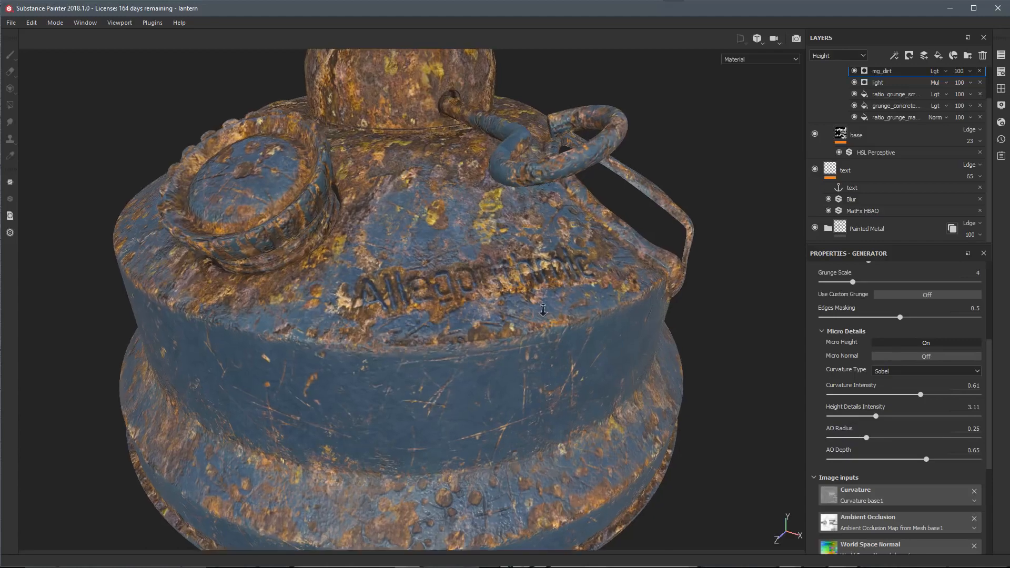
{"action": "mouse_move", "coordinate": [863, 439]}
{"action": "left_mouse_down"}
{"action": "mouse_move", "coordinate": [831, 444]}
{"action": "mouse_move", "coordinate": [876, 447]}
{"action": "mouse_move", "coordinate": [844, 450]}
{"action": "left_mouse_up"}
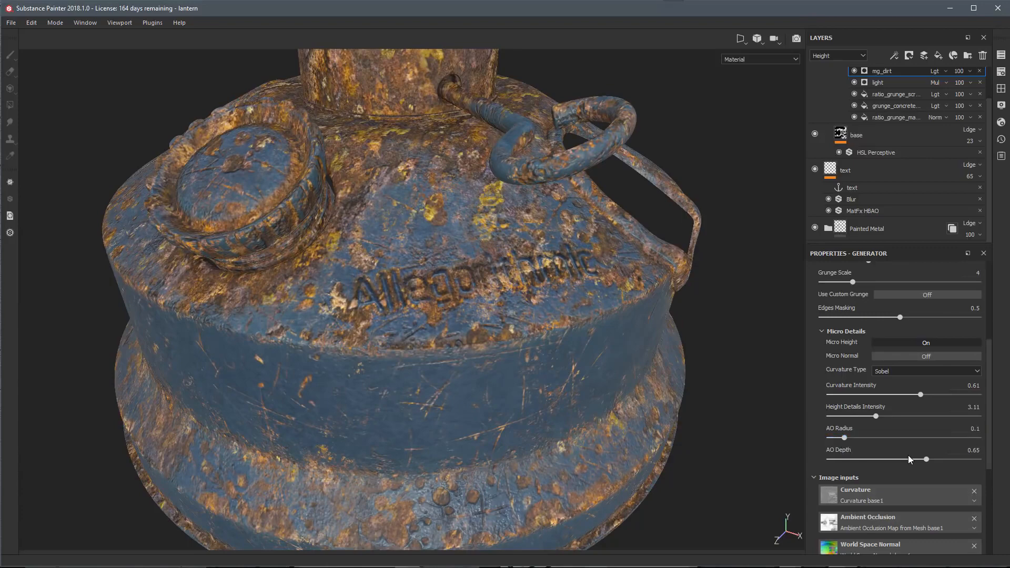
{"action": "left_click_drag", "start_coordinate": [925, 460], "coordinate": [871, 461]}
{"action": "left_click_drag", "start_coordinate": [919, 396], "coordinate": [873, 403]}
{"action": "left_click_drag", "start_coordinate": [480, 307], "coordinate": [745, 338], "text": "alt"}
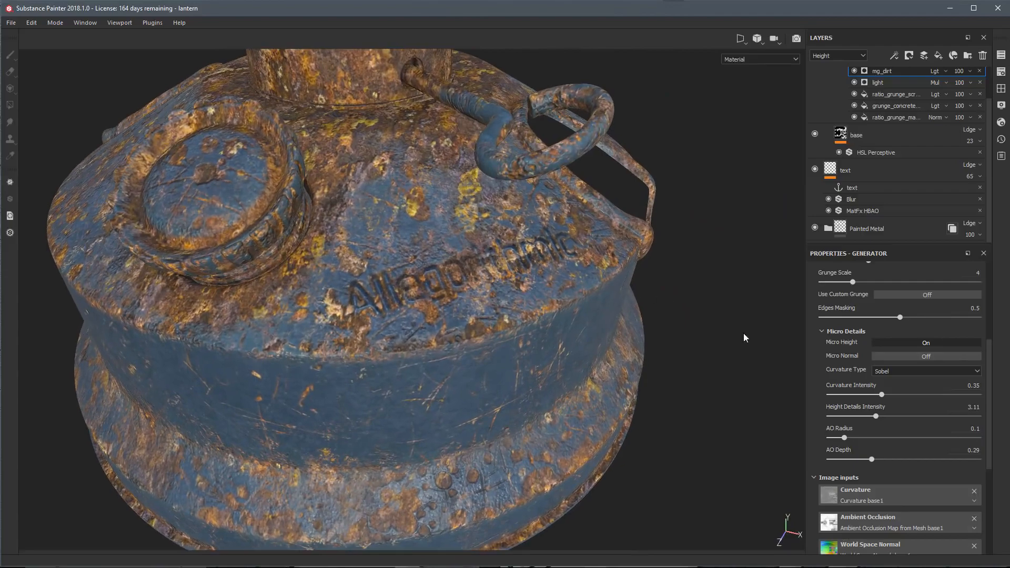
- Compare the rust on the lantern text with Micro Height disabled and re-enabled under the new micro detail settings
{"action": "left_click", "coordinate": [881, 344]}
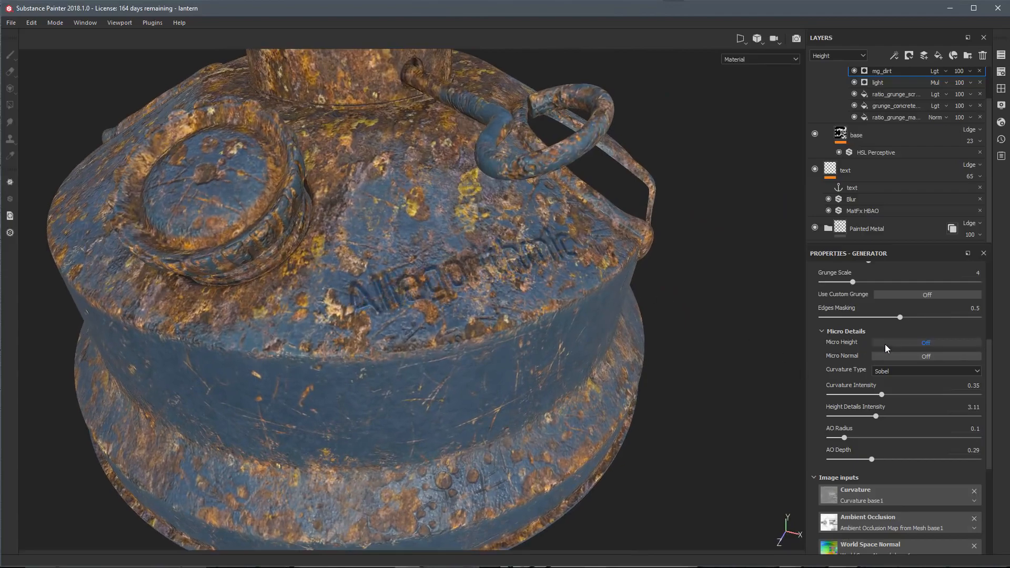
{"action": "mouse_move", "coordinate": [506, 346]}
{"action": "left_mouse_down", "text": "alt"}
{"action": "mouse_move", "coordinate": [553, 369]}
{"action": "mouse_move", "coordinate": [563, 390]}
{"action": "mouse_move", "coordinate": [487, 339]}
{"action": "mouse_move", "coordinate": [520, 337]}
{"action": "left_mouse_up", "text": "alt"}
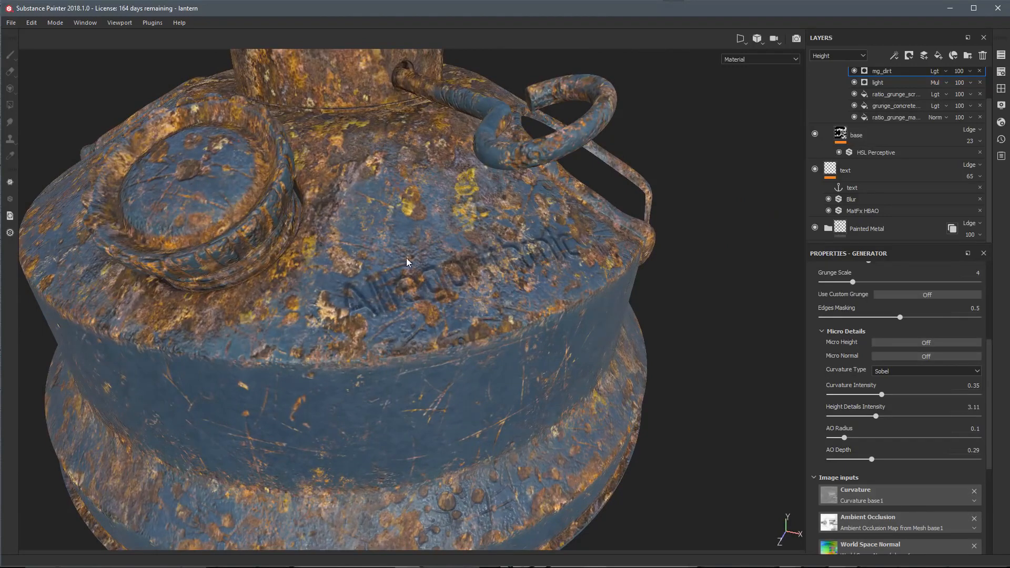
{"action": "left_click_drag", "start_coordinate": [396, 304], "coordinate": [441, 306], "text": "alt"}
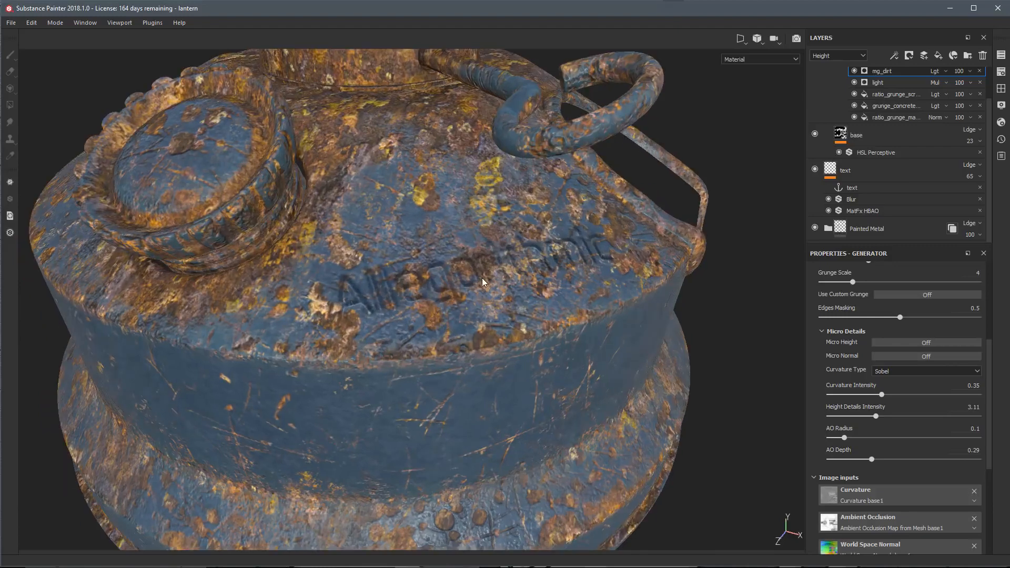
{"action": "scroll", "coordinate": [524, 299], "scroll_direction": "down", "scroll_amount": 2}
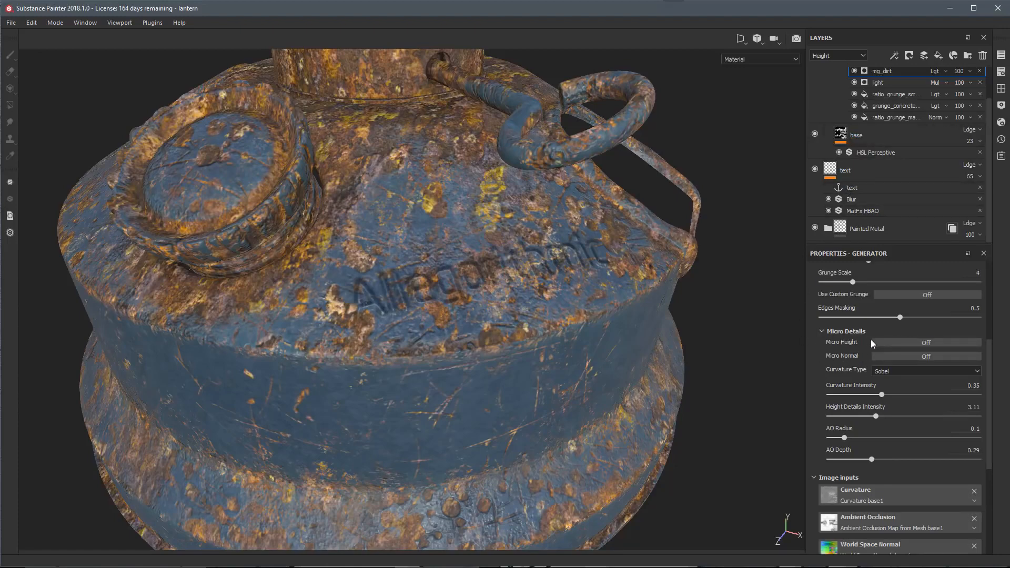
{"action": "left_click", "coordinate": [898, 342]}
{"action": "scroll", "coordinate": [878, 105], "scroll_direction": "up", "scroll_amount": 1}
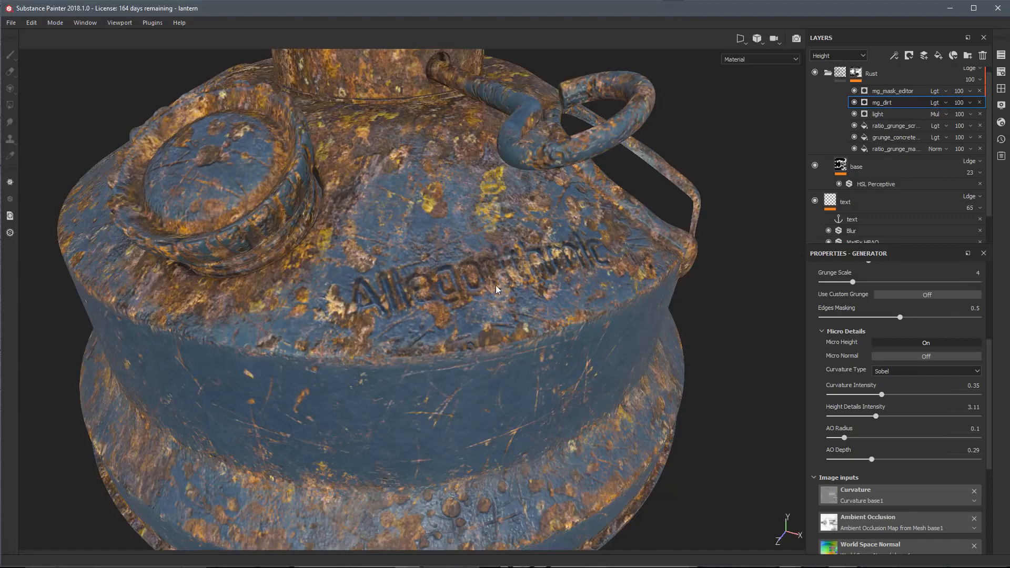
{"action": "right_click_drag", "start_coordinate": [563, 309], "coordinate": [500, 337], "text": "alt"}
{"action": "left_click_drag", "start_coordinate": [500, 337], "coordinate": [570, 284], "text": "alt"}
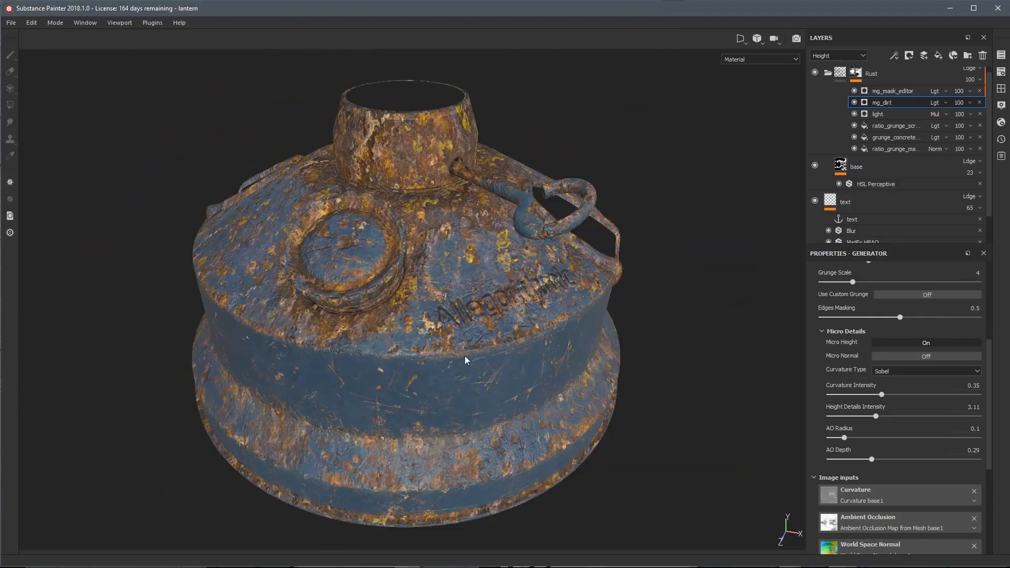
- Select the text layer and replace the brush's font alpha with the Logo Painter alpha
{"action": "mouse_move", "coordinate": [519, 383]}
{"action": "left_mouse_down", "text": "alt"}
{"action": "mouse_move", "coordinate": [563, 395]}
{"action": "mouse_move", "coordinate": [405, 364]}
{"action": "mouse_move", "coordinate": [368, 368]}
{"action": "left_mouse_up", "text": "alt"}
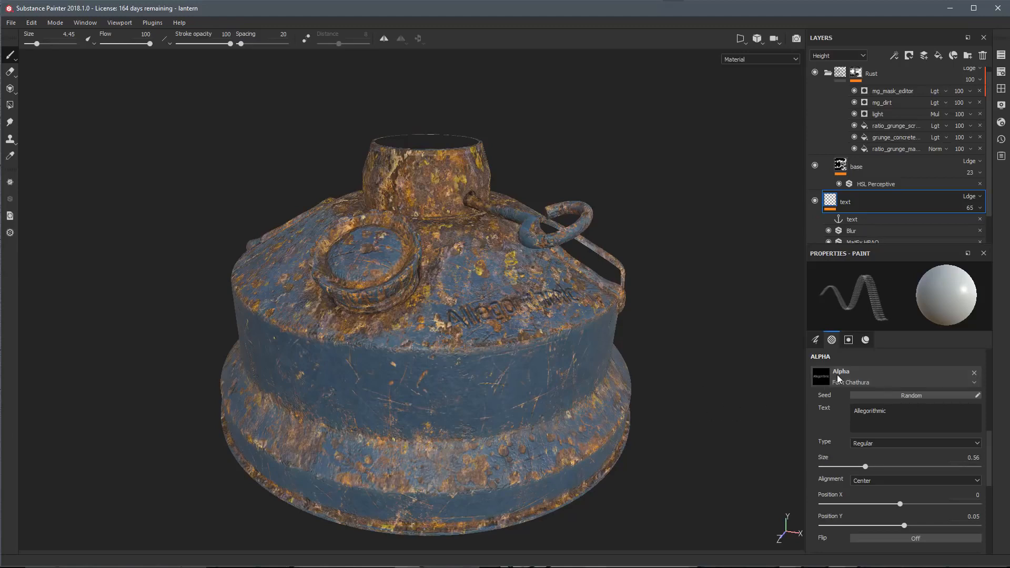
{"action": "left_click", "coordinate": [820, 377]}
{"action": "type", "text": "logo"}
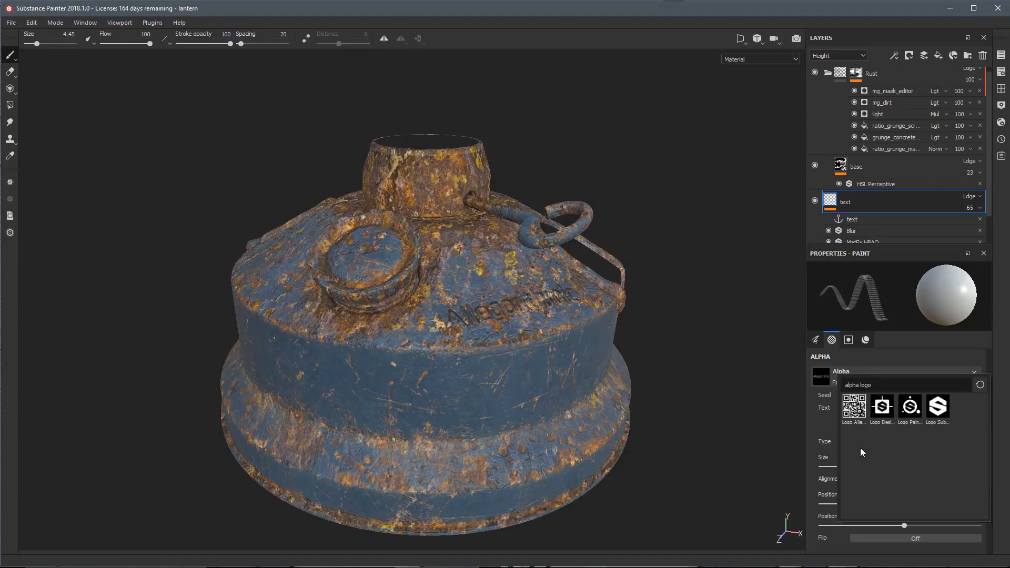
{"action": "left_click", "coordinate": [910, 407]}
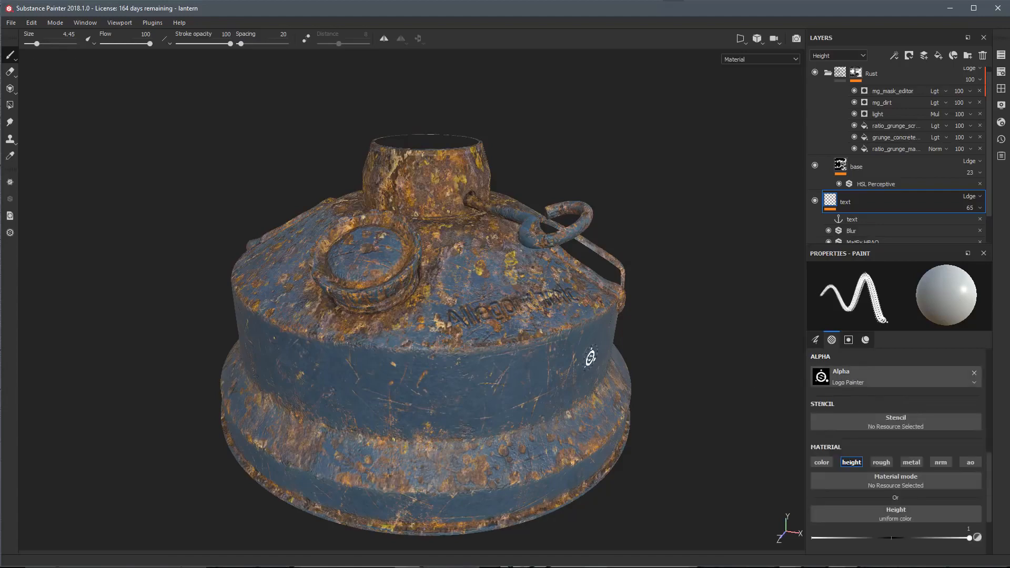
- Enlarge the brush to 14.5 and stamp the Logo Painter alpha in height above the Allegorithmic text on the lantern
{"action": "right_click_drag", "start_coordinate": [460, 287], "coordinate": [602, 399], "text": "alt"}
{"action": "left_click_drag", "start_coordinate": [523, 305], "coordinate": [473, 306], "text": "alt"}
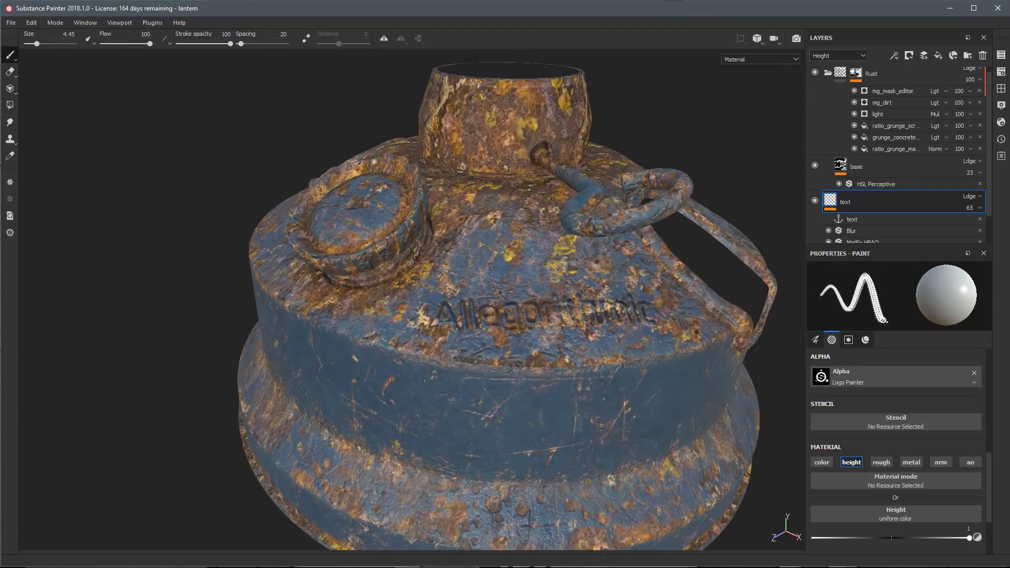
{"action": "middle_click_drag", "start_coordinate": [475, 241], "coordinate": [478, 284], "text": "alt"}
{"action": "right_click_drag", "start_coordinate": [478, 284], "coordinate": [551, 301], "text": "alt"}
{"action": "left_click_drag", "start_coordinate": [500, 297], "coordinate": [521, 306], "text": "alt"}
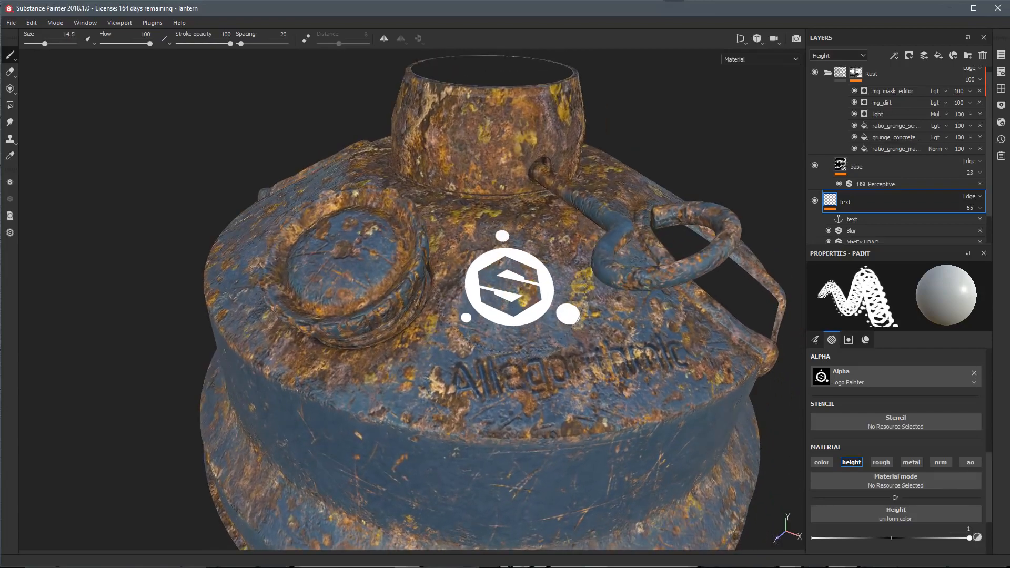
{"action": "left_click", "coordinate": [509, 287]}
- Inspect the stamped logo on the lantern and reduce the brush size to 5.23
{"action": "mouse_move", "coordinate": [665, 388]}
{"action": "left_mouse_down", "text": "alt"}
{"action": "mouse_move", "coordinate": [499, 396]}
{"action": "mouse_move", "coordinate": [534, 418]}
{"action": "mouse_move", "coordinate": [552, 410]}
{"action": "left_mouse_up", "text": "alt"}
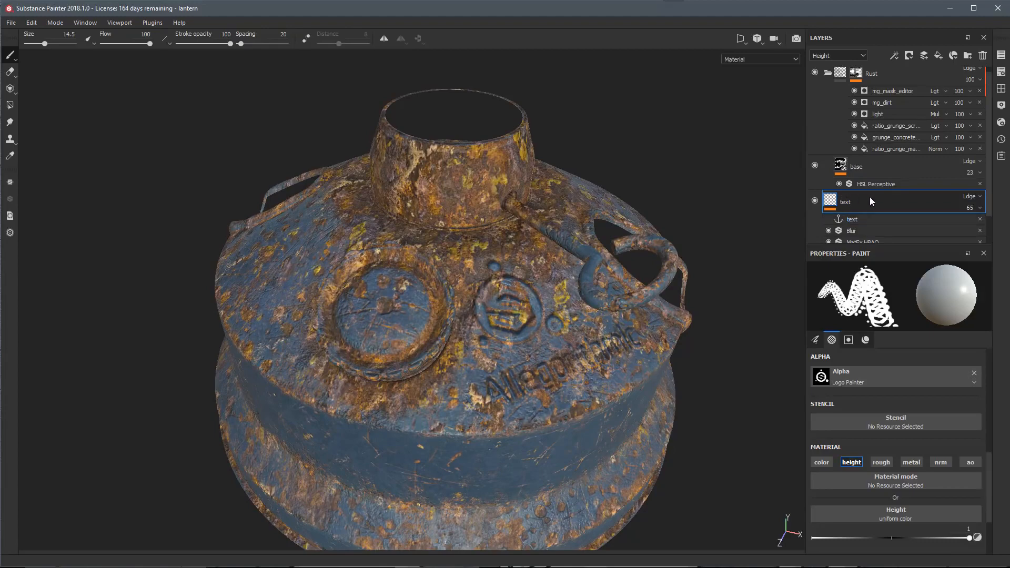
{"action": "right_click_drag", "start_coordinate": [519, 343], "coordinate": [588, 387], "text": "alt"}
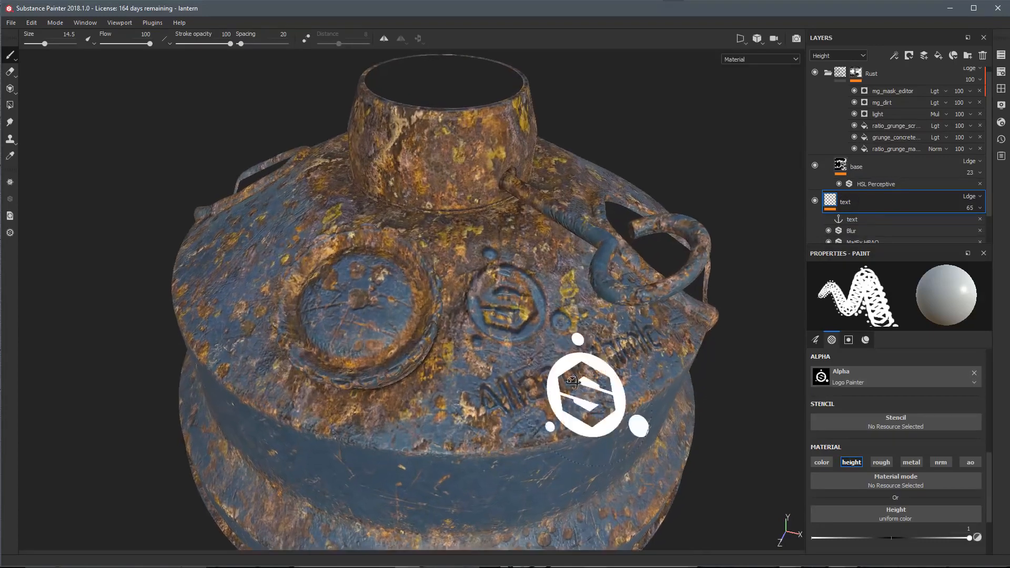
{"action": "left_click_drag", "start_coordinate": [588, 387], "coordinate": [558, 348], "text": "alt"}
{"action": "right_click_drag", "start_coordinate": [557, 349], "coordinate": [527, 348], "text": "ctrl"}
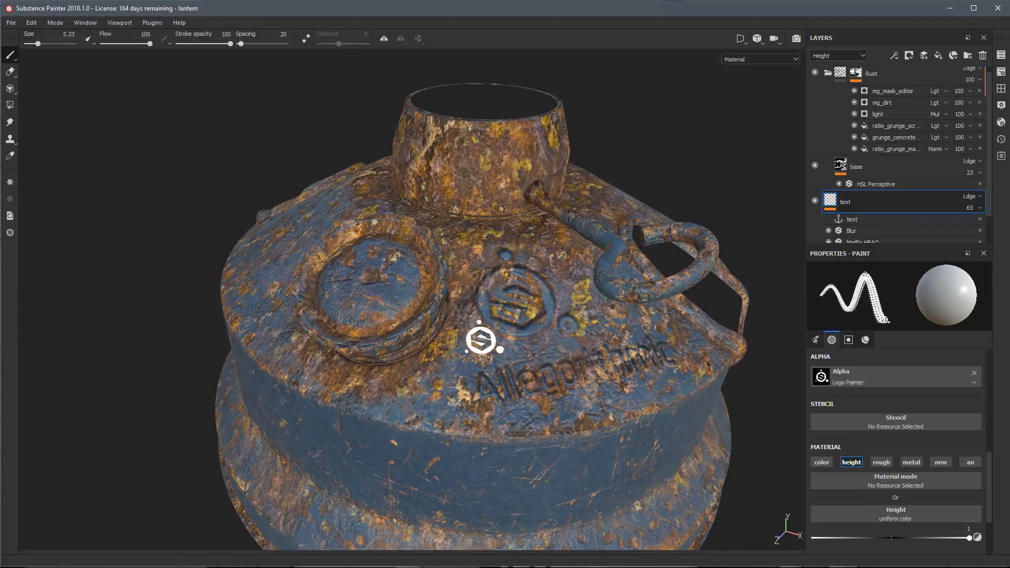